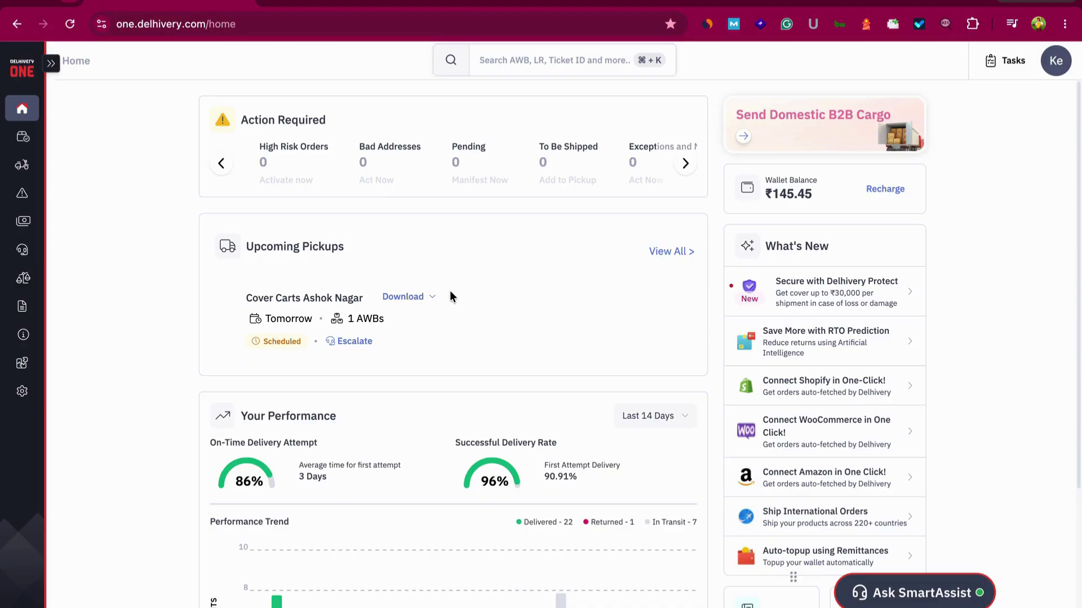
Load one.delhivery.com/home in a new Chrome tab to reach the Delhivery One dashboard
scroll(450, 295, down, 1)
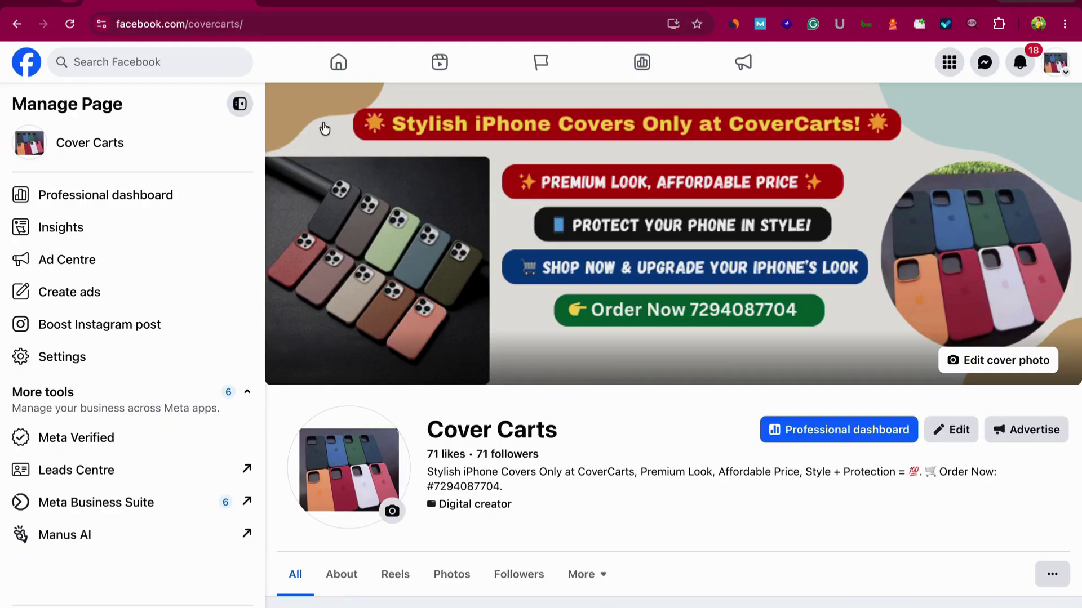
click(271, 2)
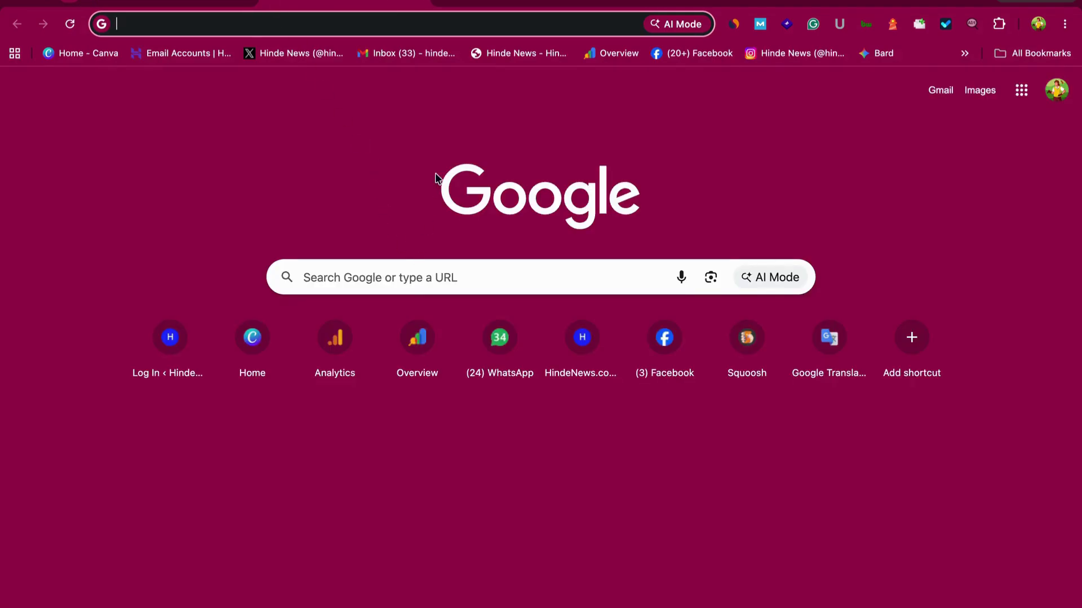
text(one.delhivery.com/home)
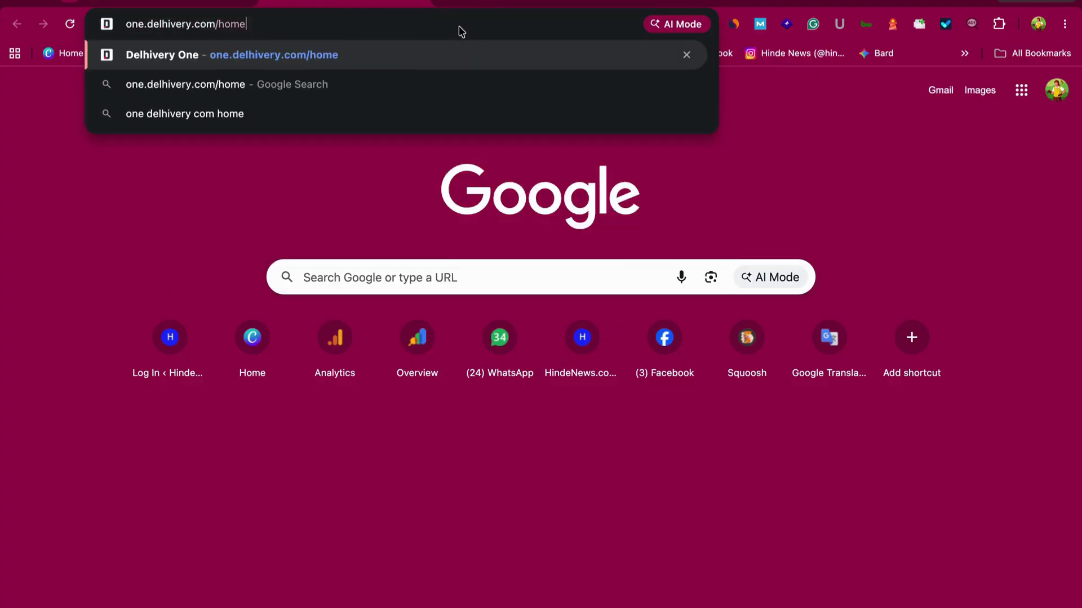
key(Return)
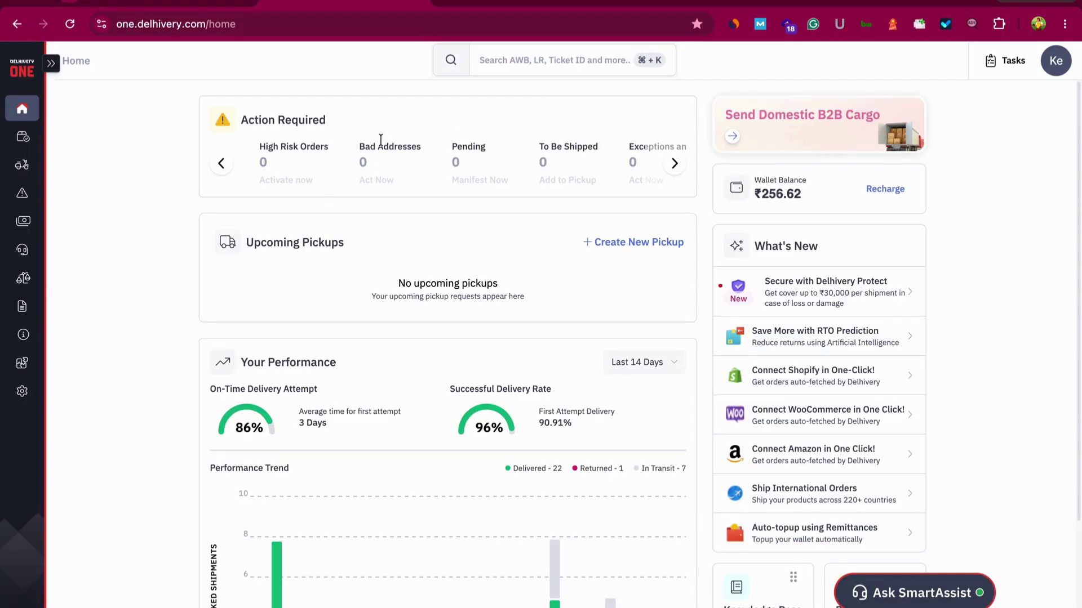
Look over the dashboard and its account options menu
scroll(306, 273, down, 2)
scroll(305, 273, up, 2)
click(1057, 73)
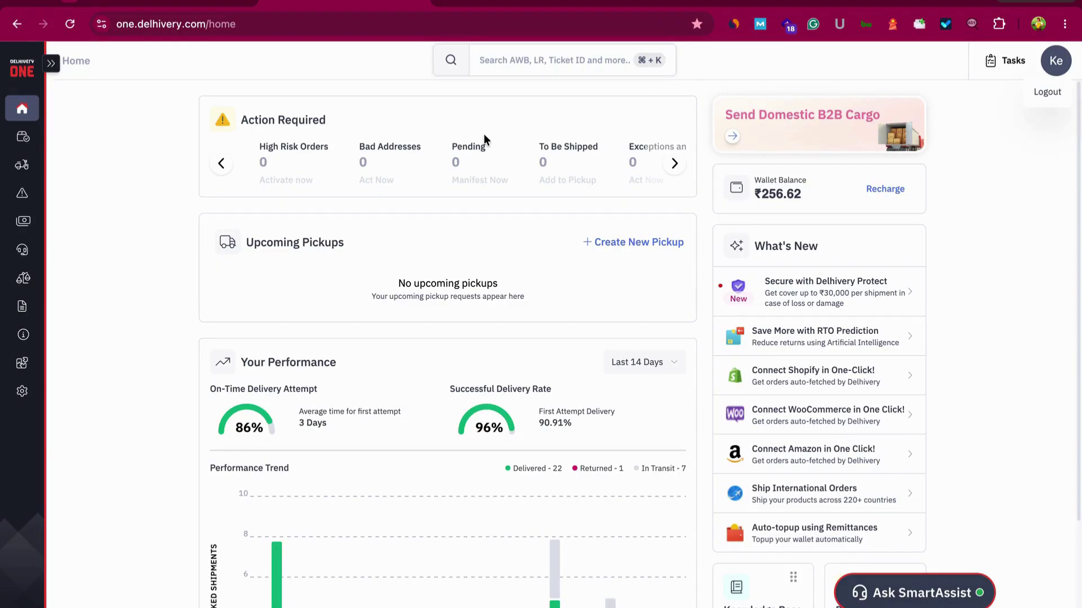
scroll(484, 134, down, 2)
scroll(484, 133, up, 2)
Go to Orders & Pickups > Forward Orders to show the Pending AWB list
click(32, 148)
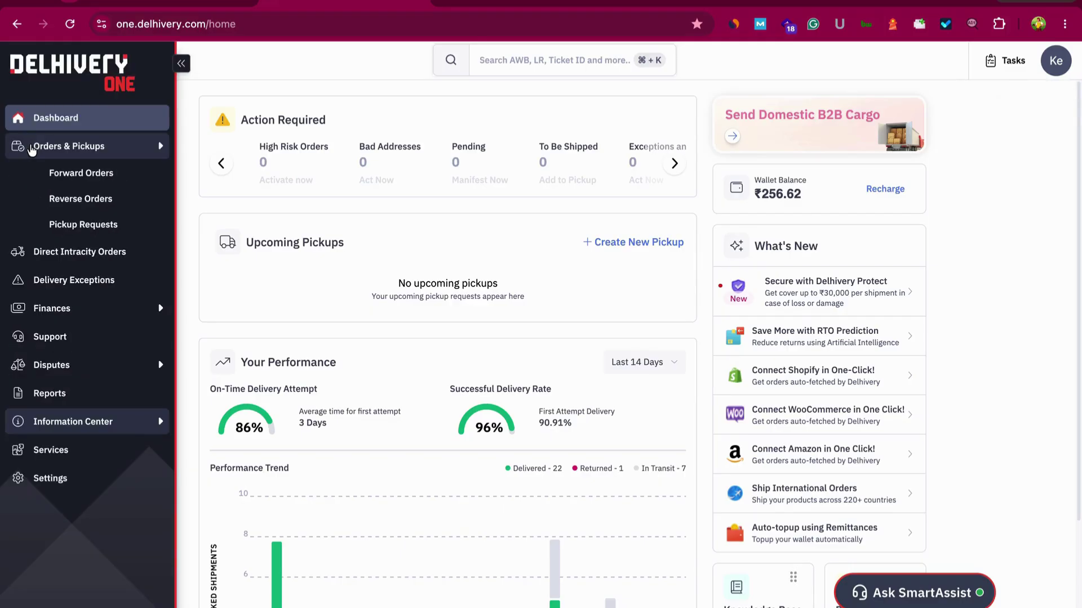
click(59, 173)
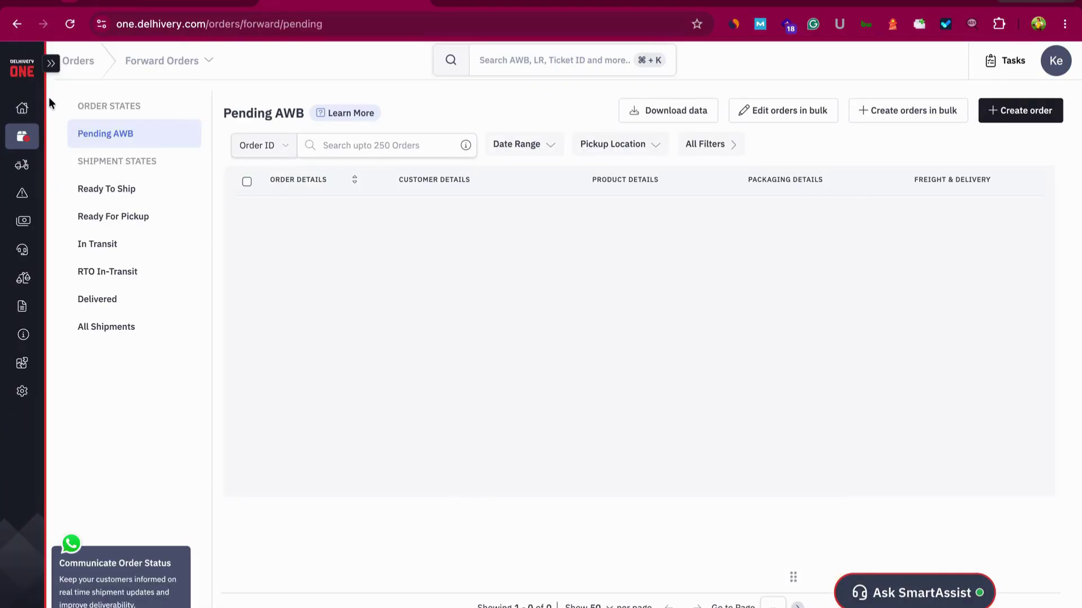
click(23, 108)
mouse_move(59, 151)
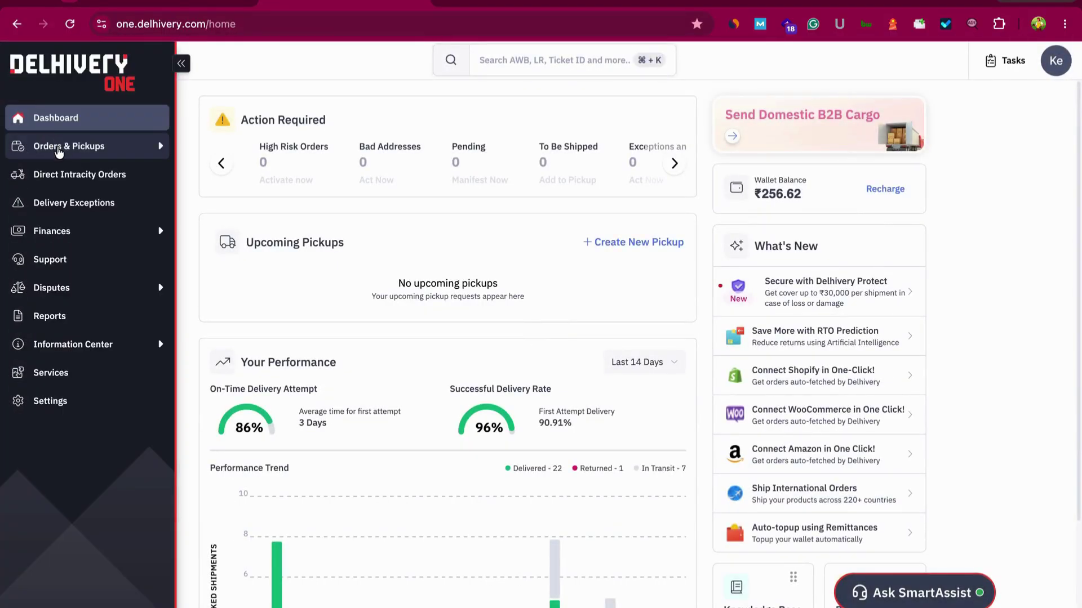
click(58, 152)
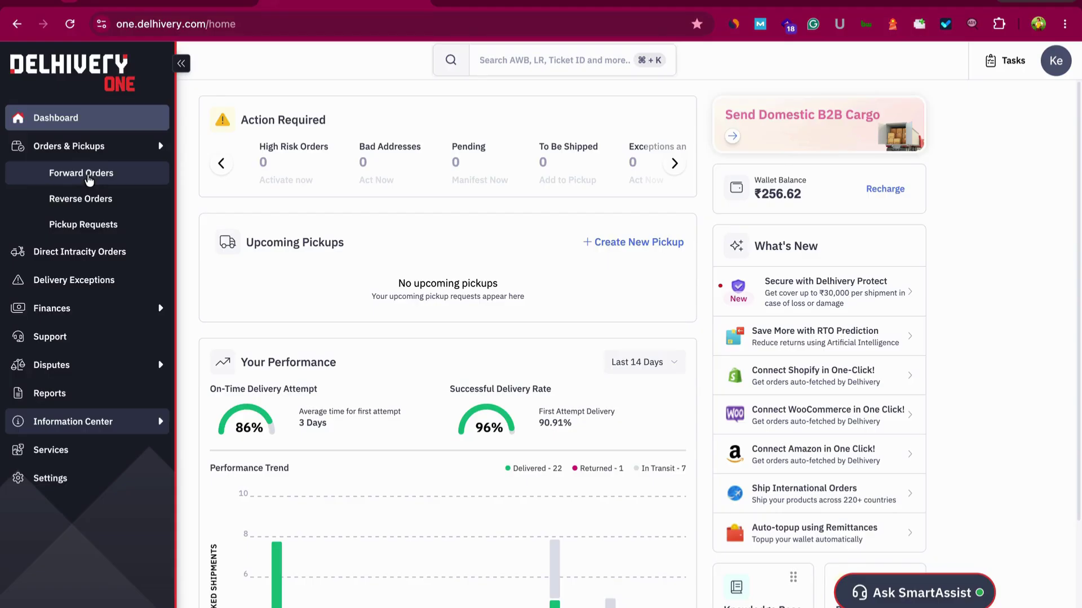
click(88, 176)
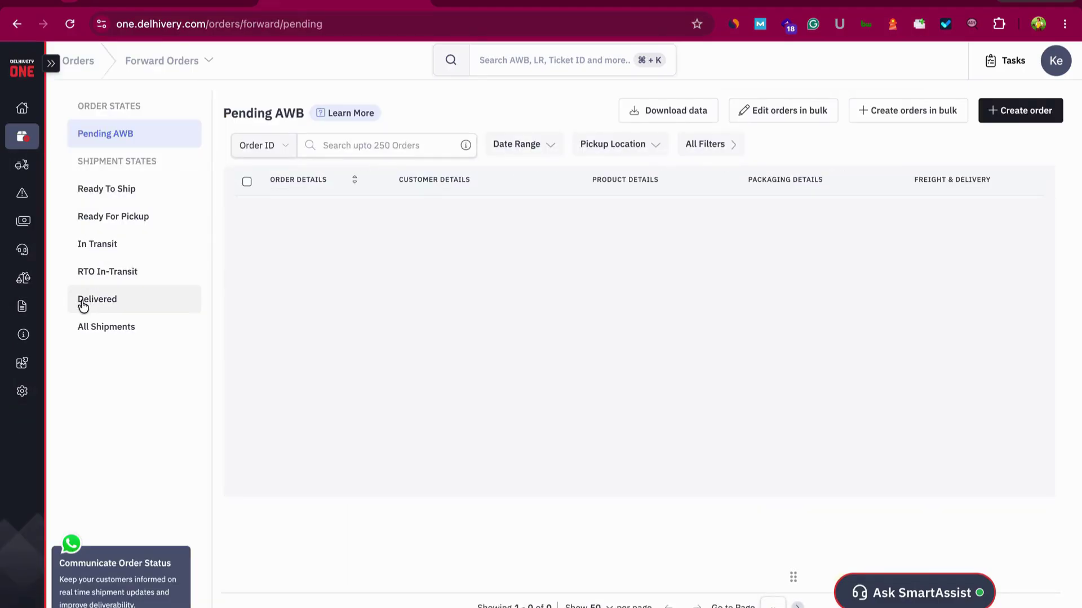
Start a new forward order on Default Channel
click(1036, 111)
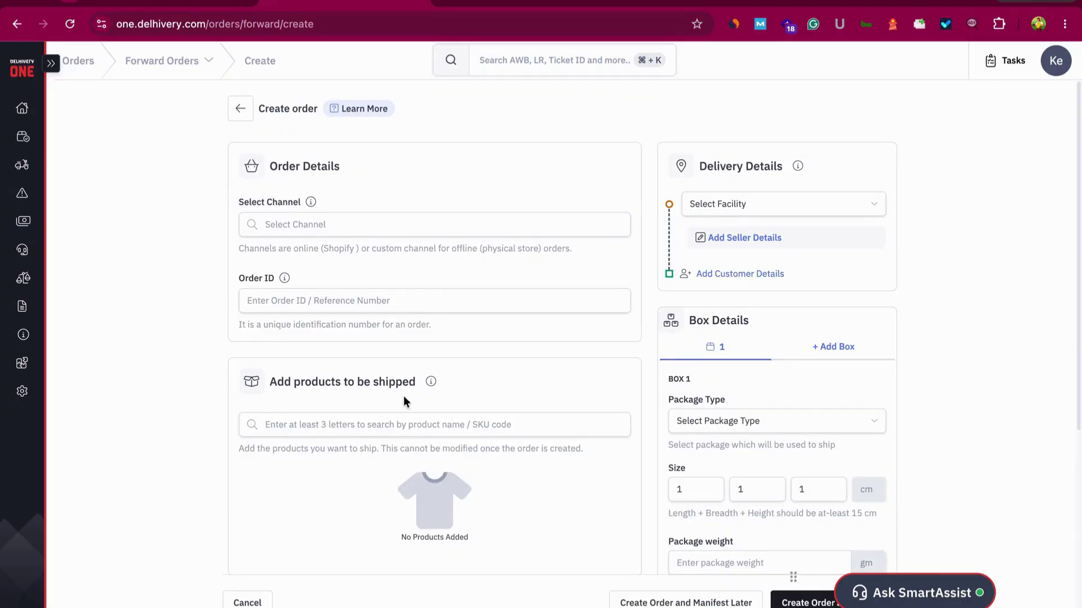
click(361, 215)
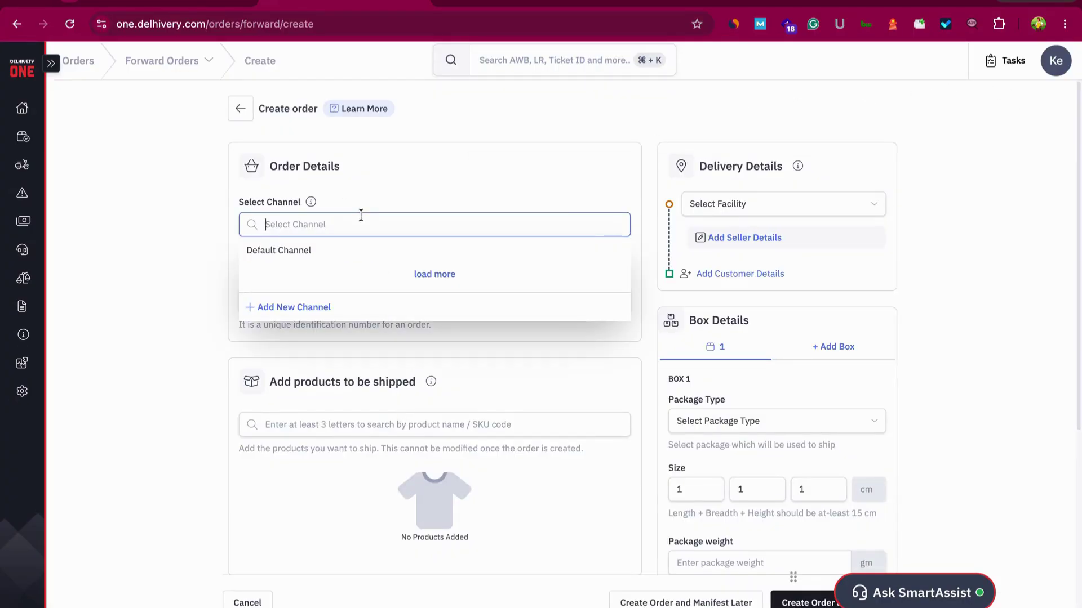
click(208, 257)
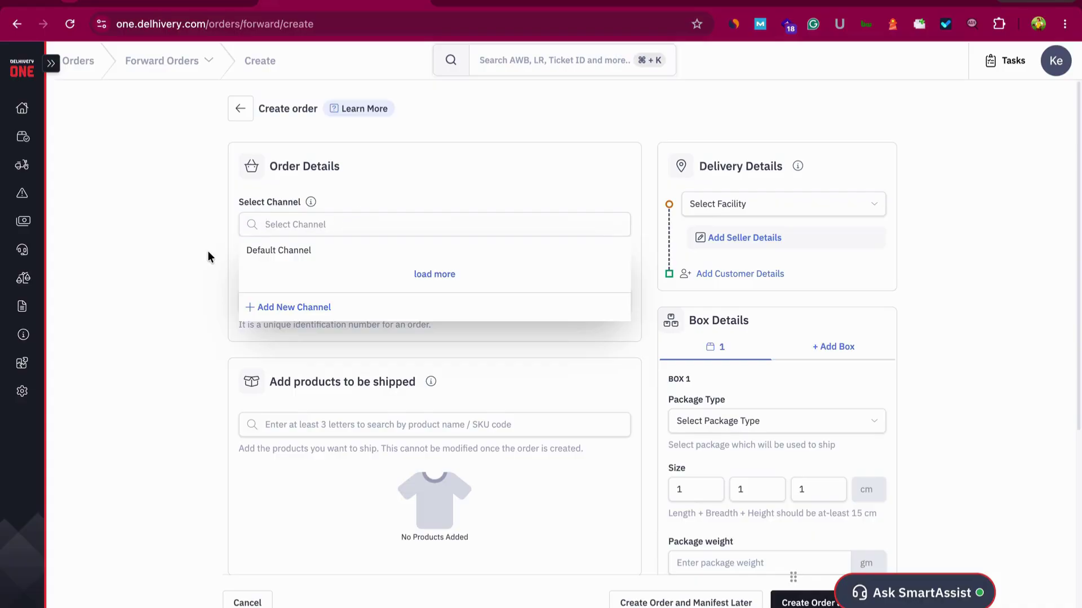
click(323, 232)
click(302, 249)
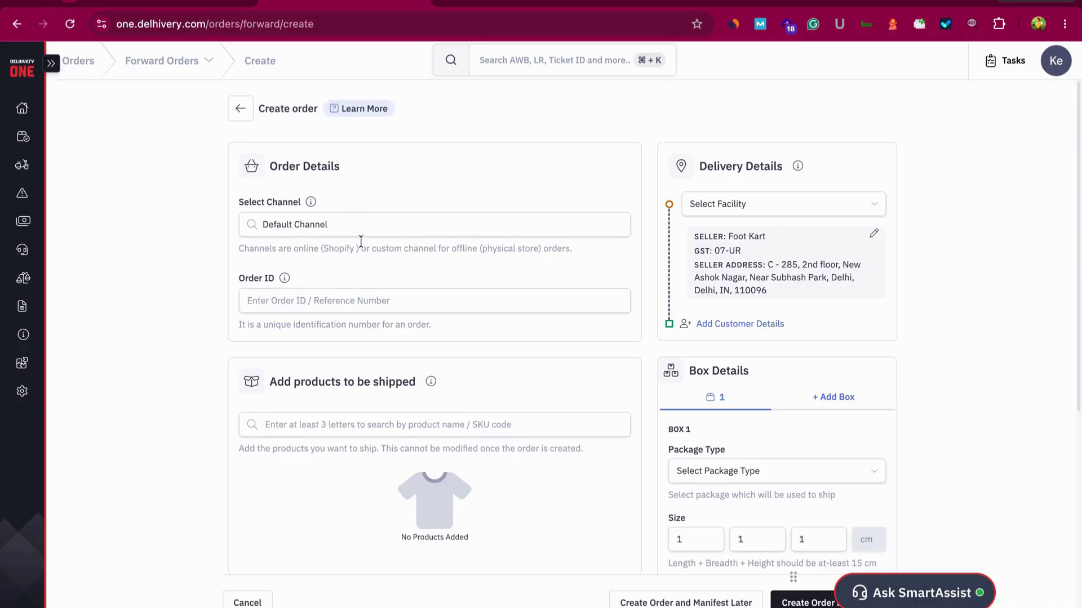
click(358, 224)
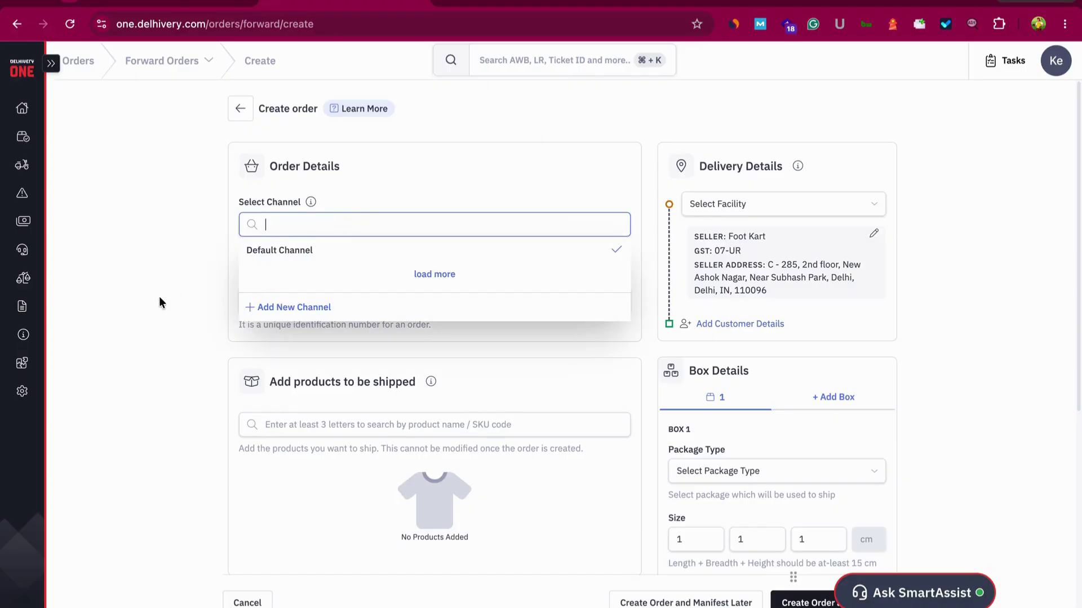
click(175, 296)
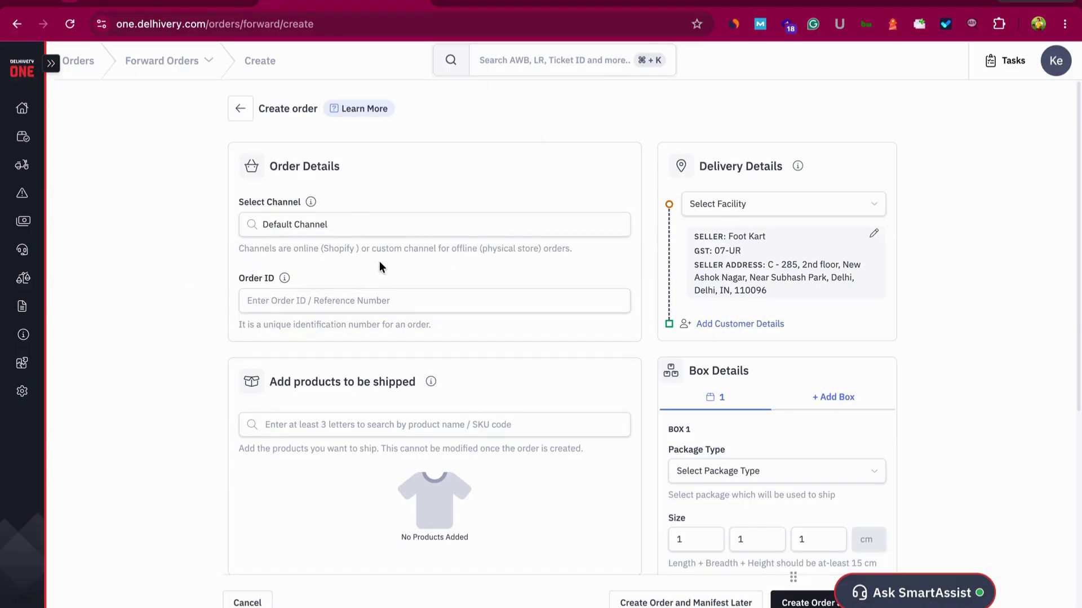
Enter 'omshree' as the order ID and select the customer's name in the notes
click(391, 299)
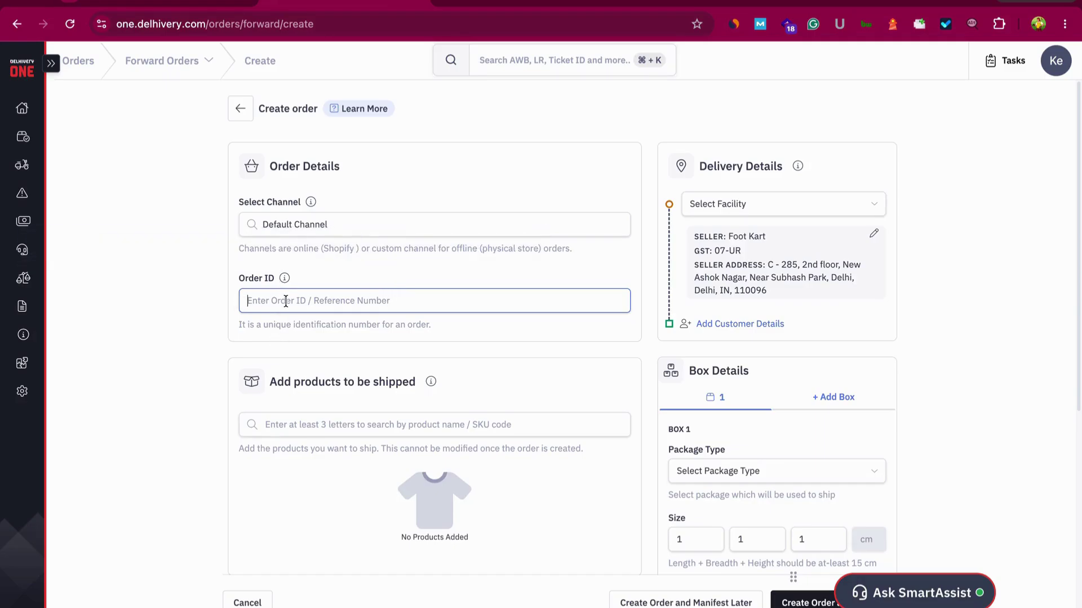
text(om)
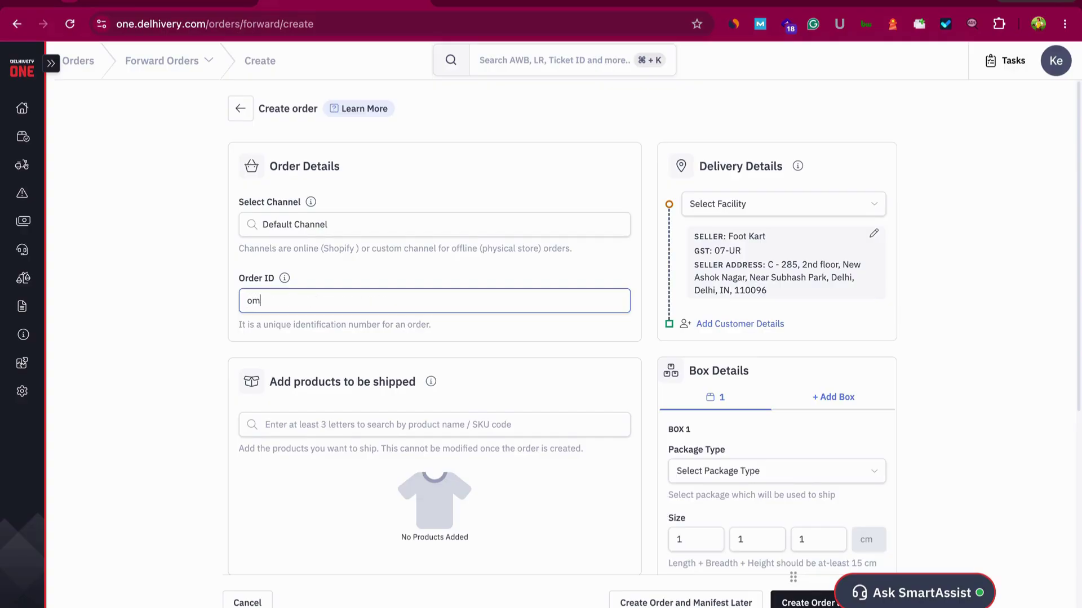
text(shree)
click(503, 605)
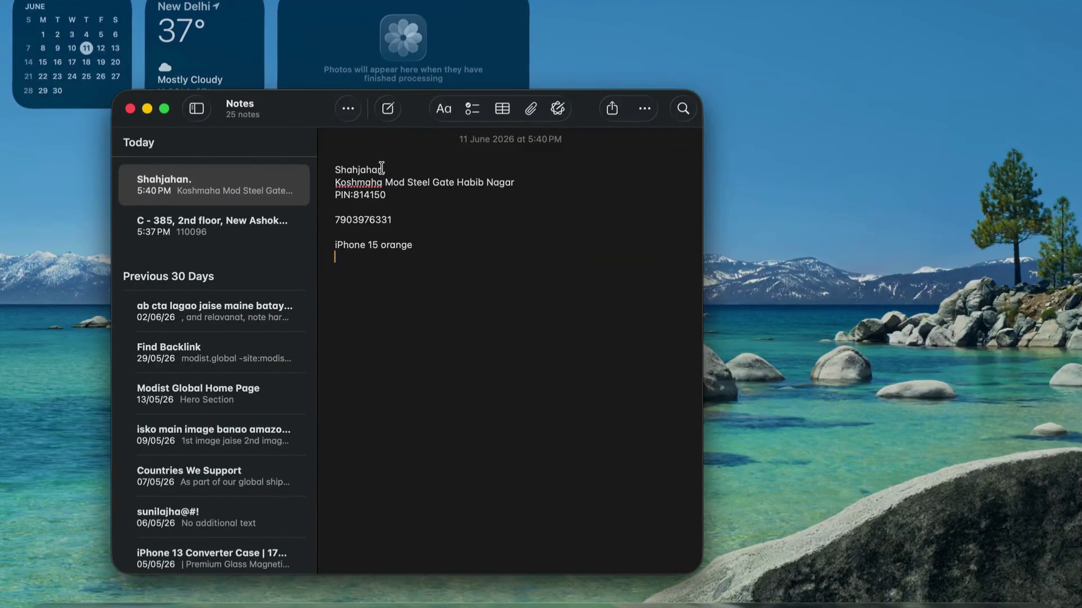
drag(381, 168, 326, 166)
key(super+c)
key(ctrl+Right)
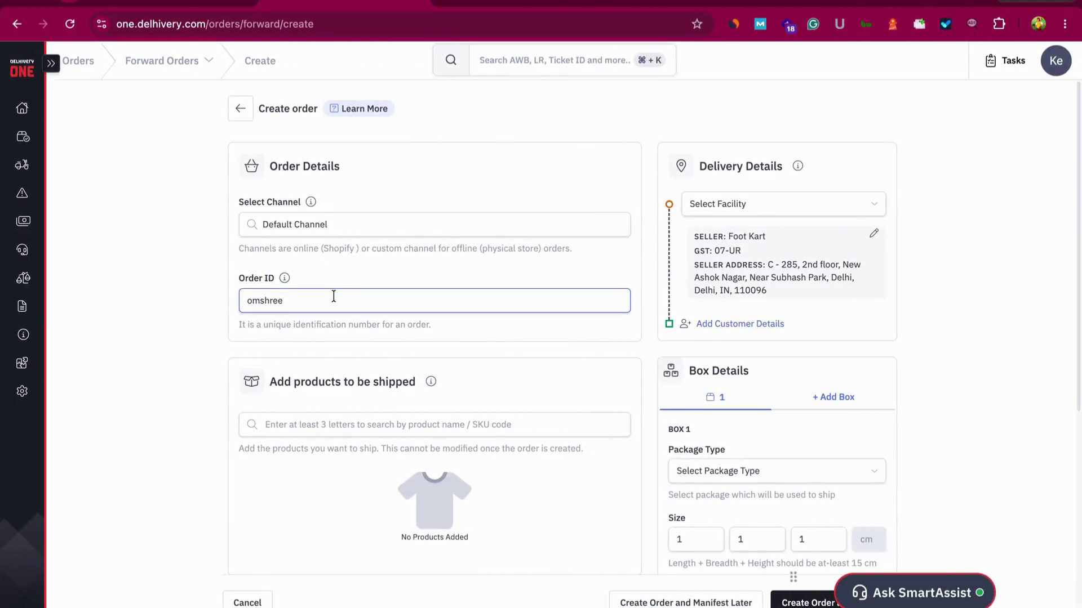
Extend the order ID 'omshree' with the customer's name and '22'
key(super+v)
text(22)
double_click(360, 296)
key(super+c)
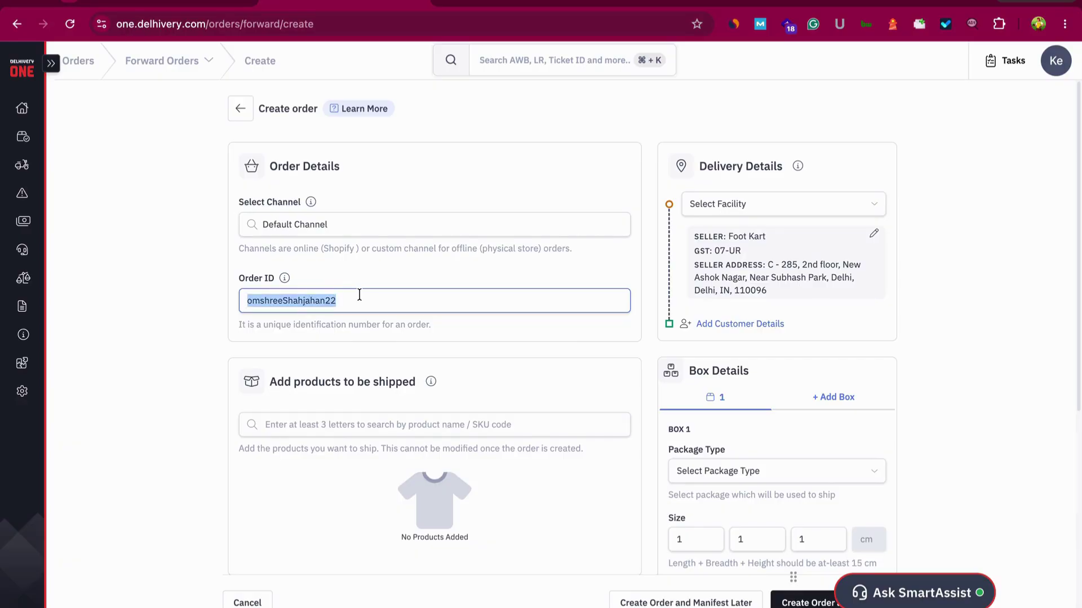
click(360, 295)
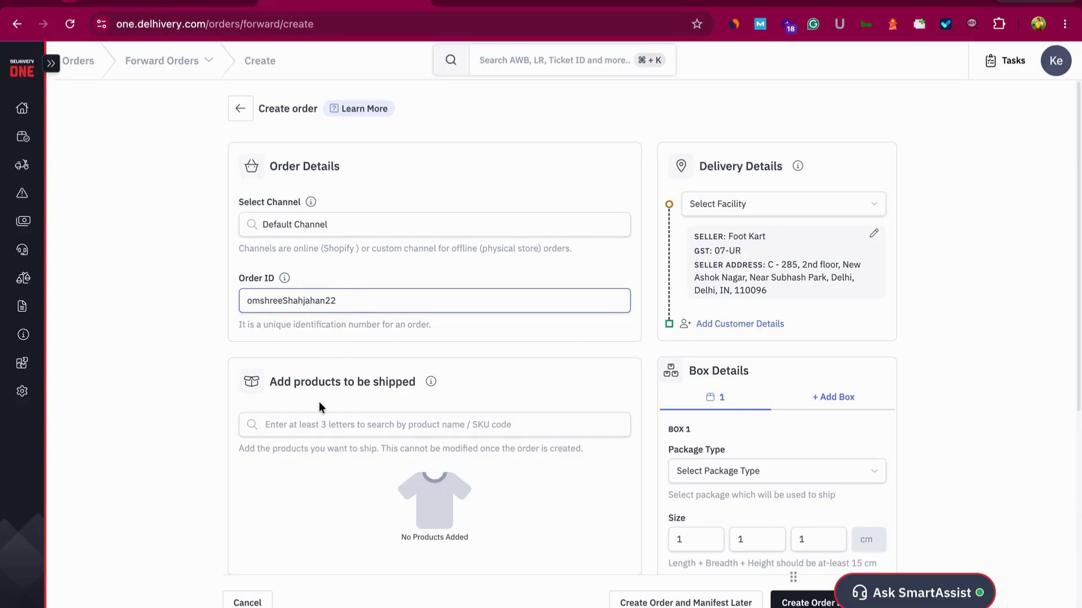
click(293, 422)
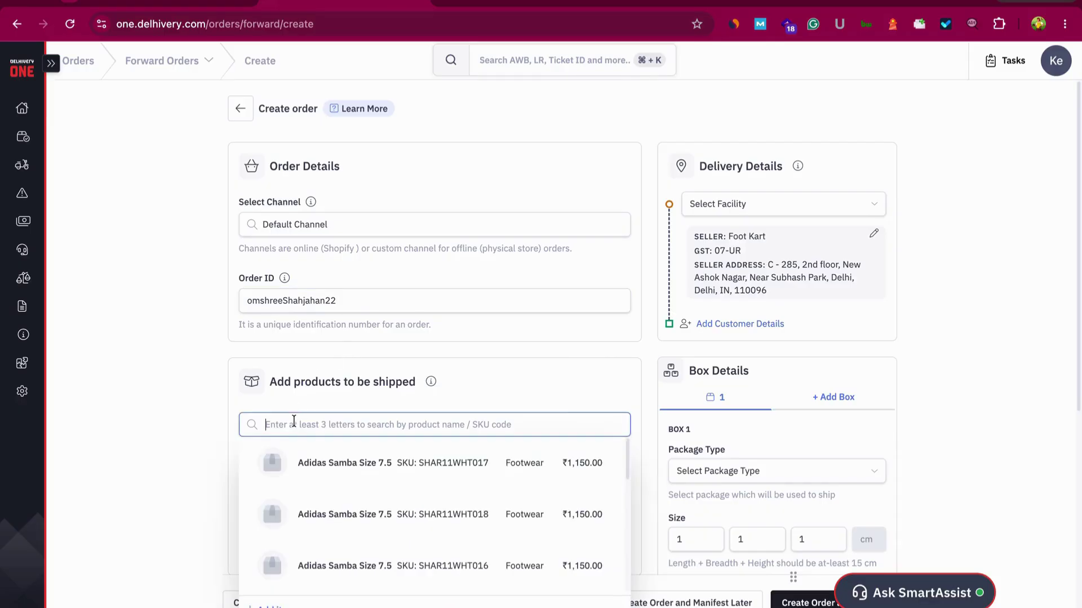
click(379, 296)
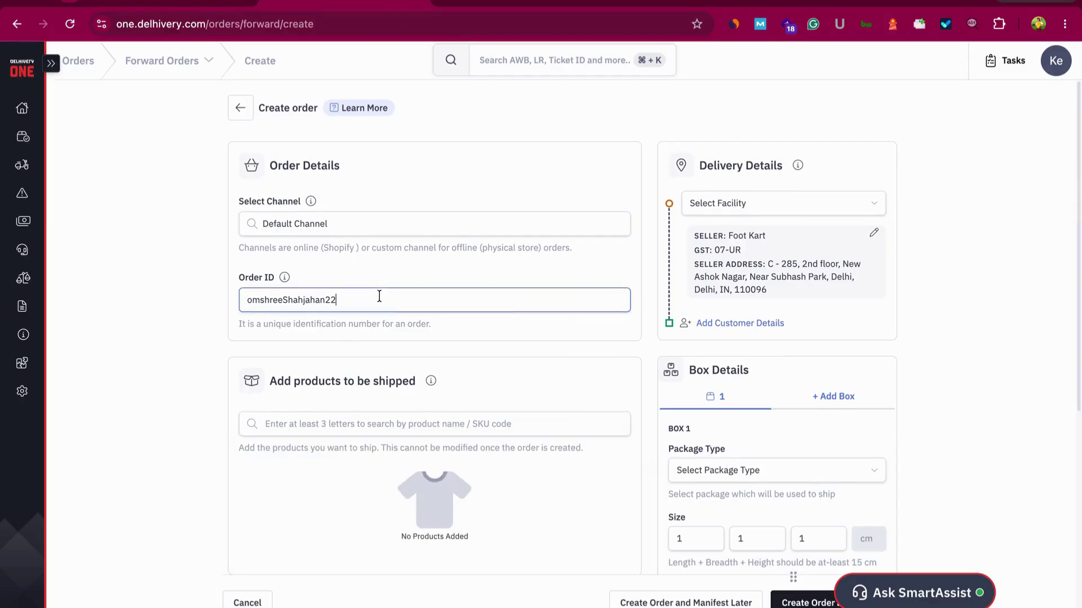
scroll(366, 307, down, 2)
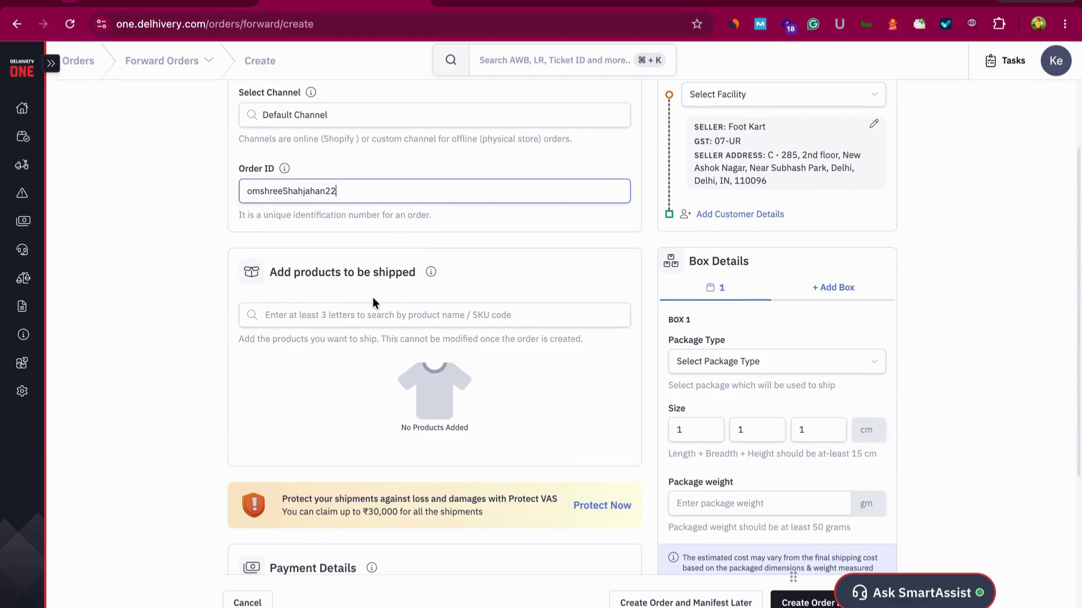
click(417, 315)
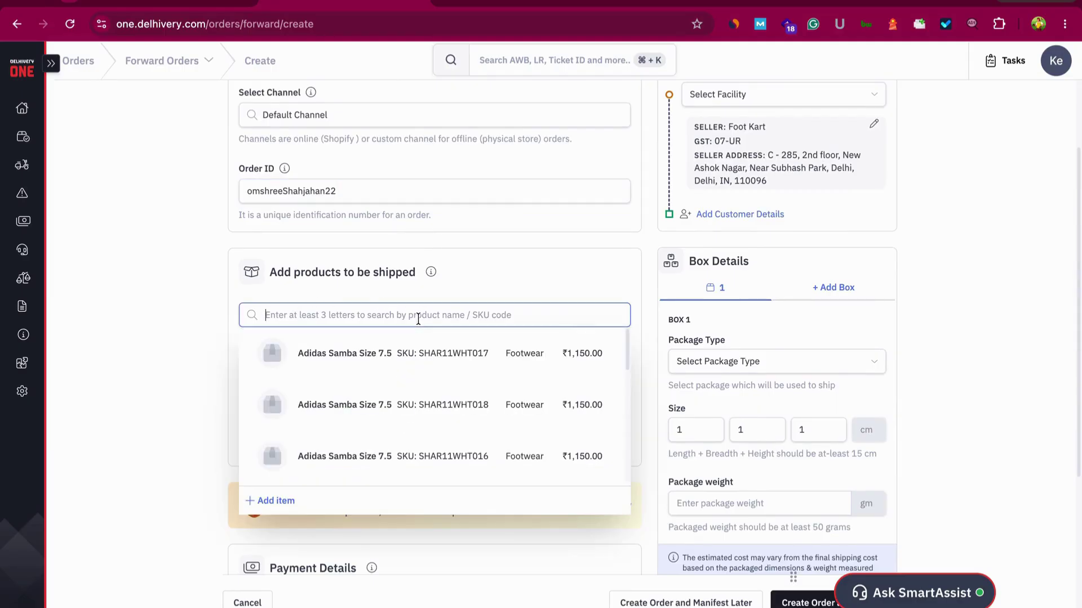
Create a new item with a pasted SKU, named 'Converter Cover Orange IP 15'
click(269, 501)
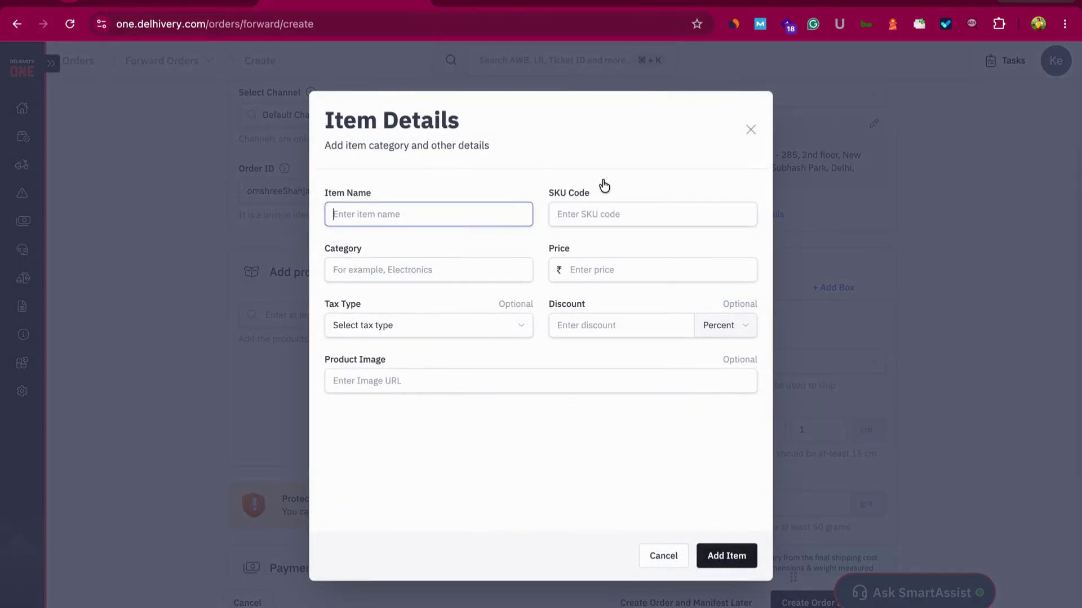
click(663, 212)
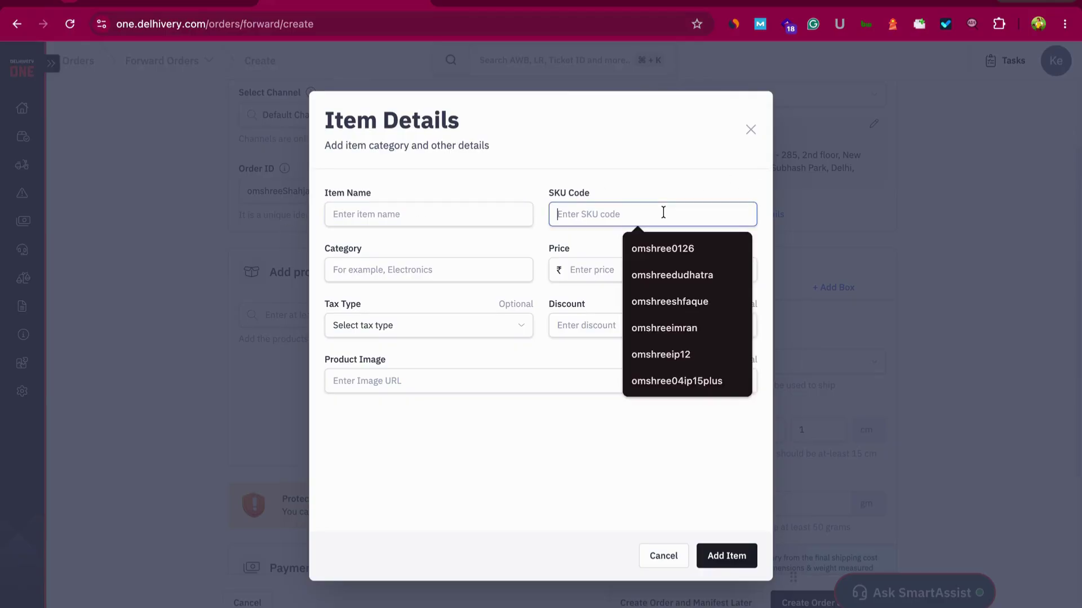
key(super+v)
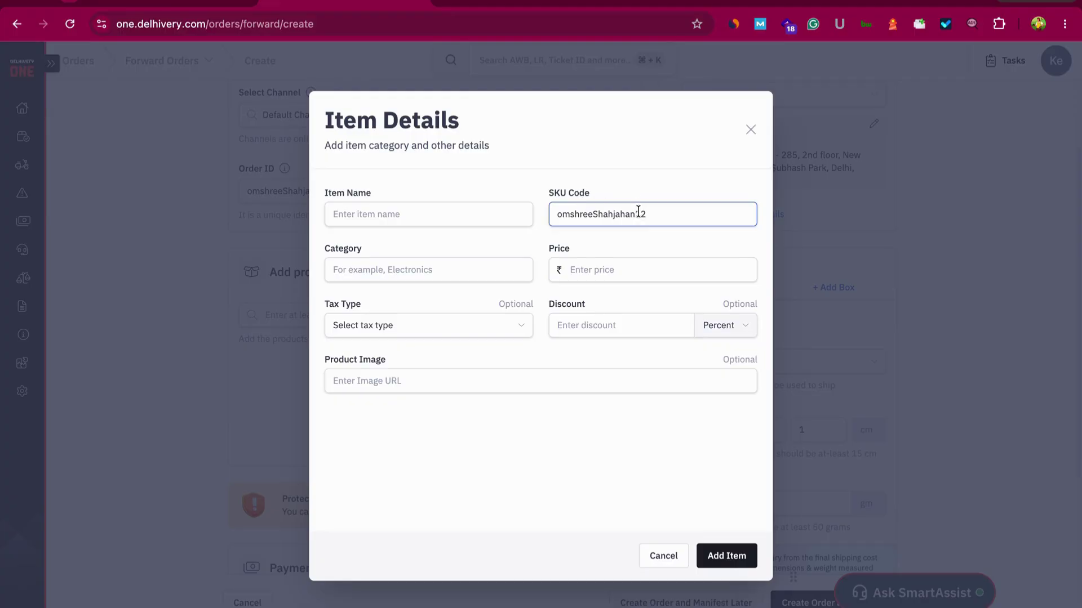
click(438, 217)
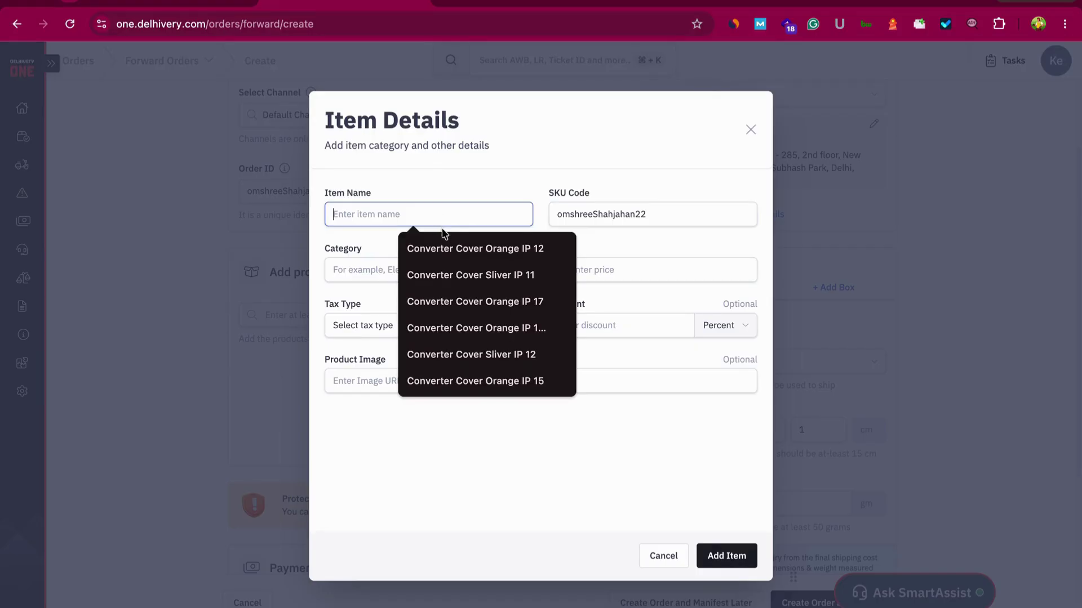
click(446, 248)
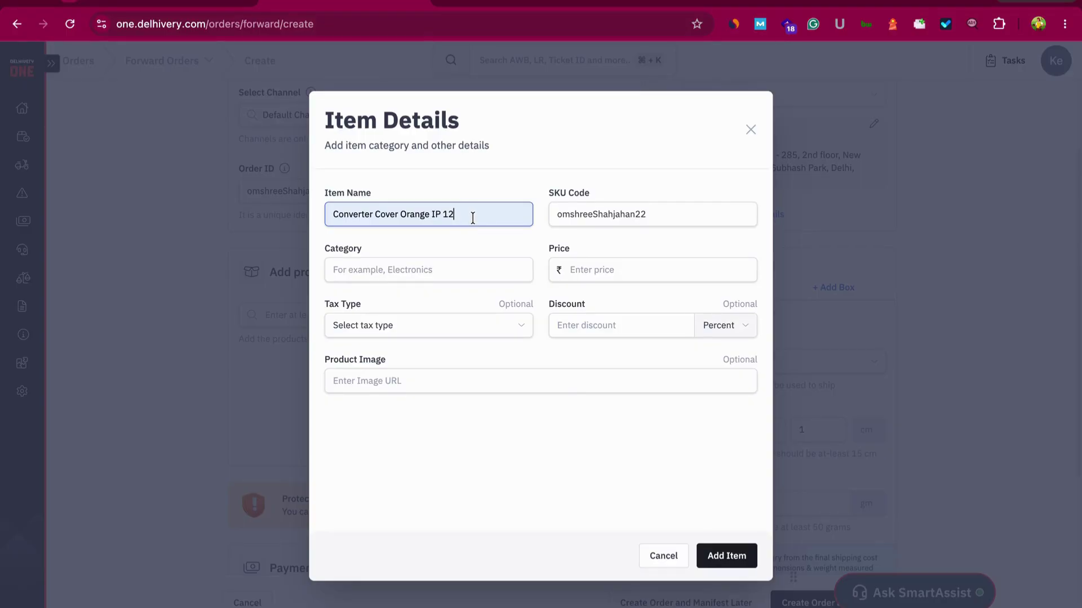
click(472, 218)
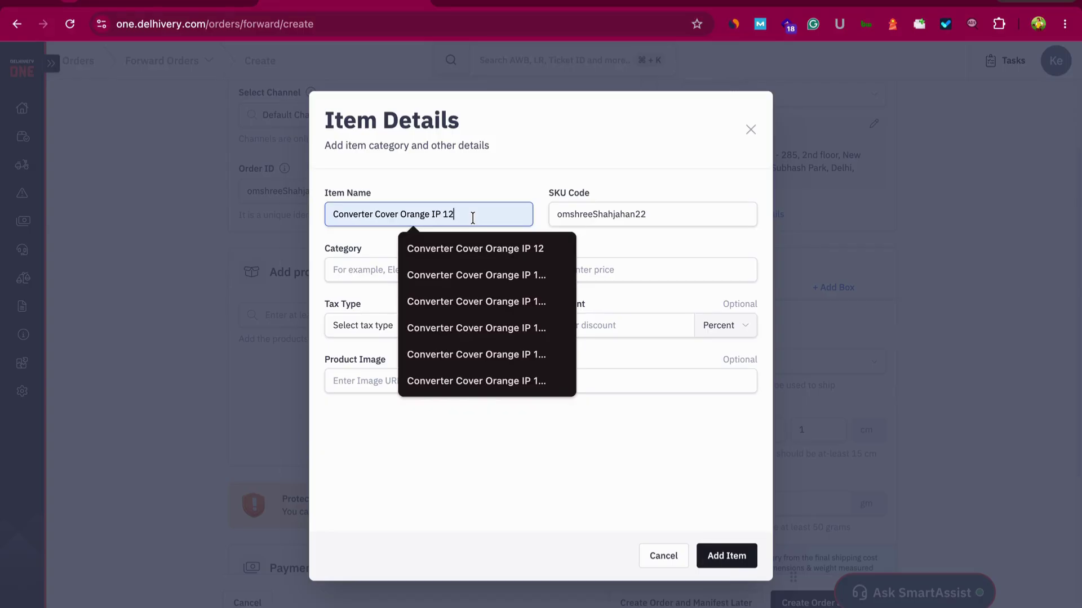
key(BackSpace)
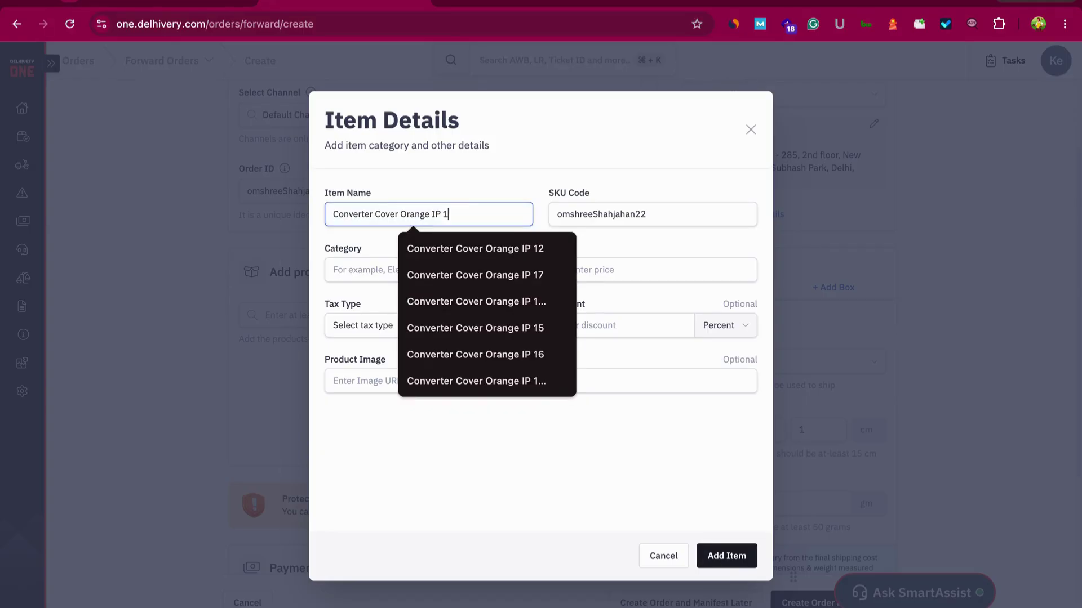
text(5)
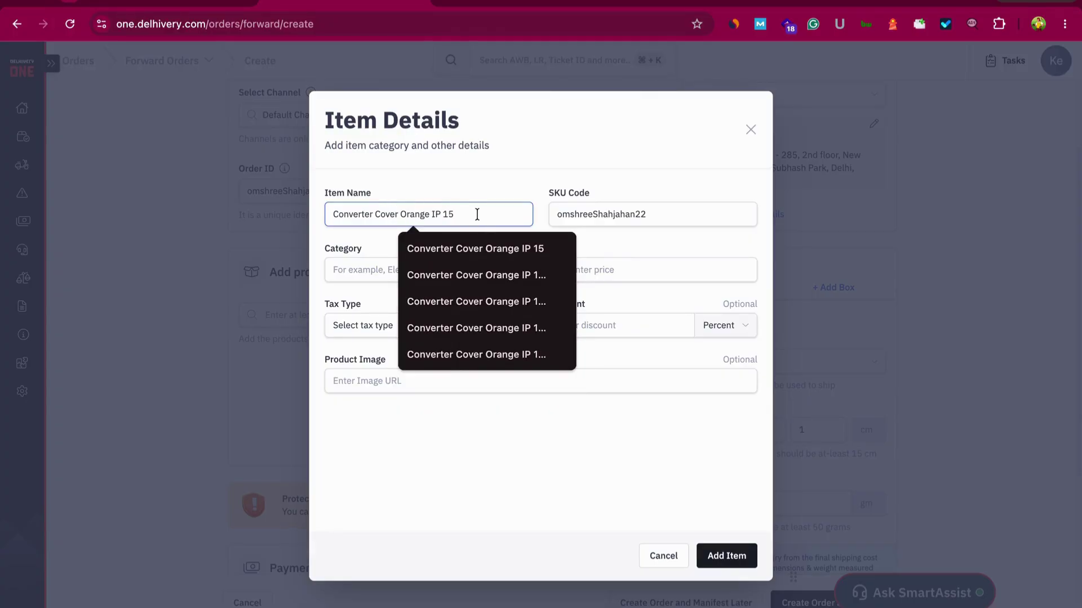
Give the item category Cover and price 350, and add it to the order
click(352, 269)
click(431, 298)
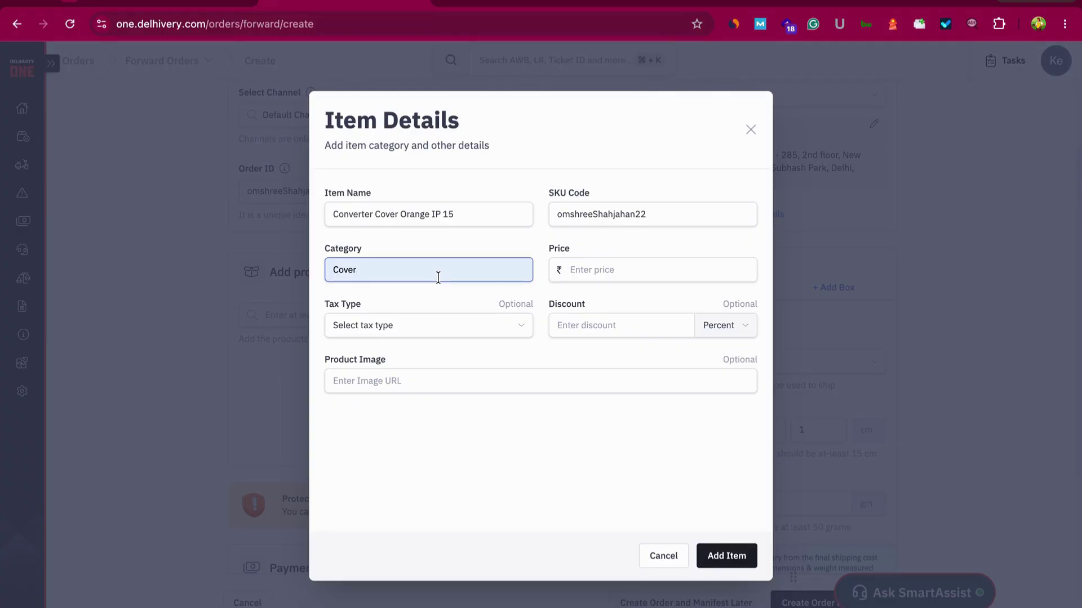
click(583, 243)
click(584, 270)
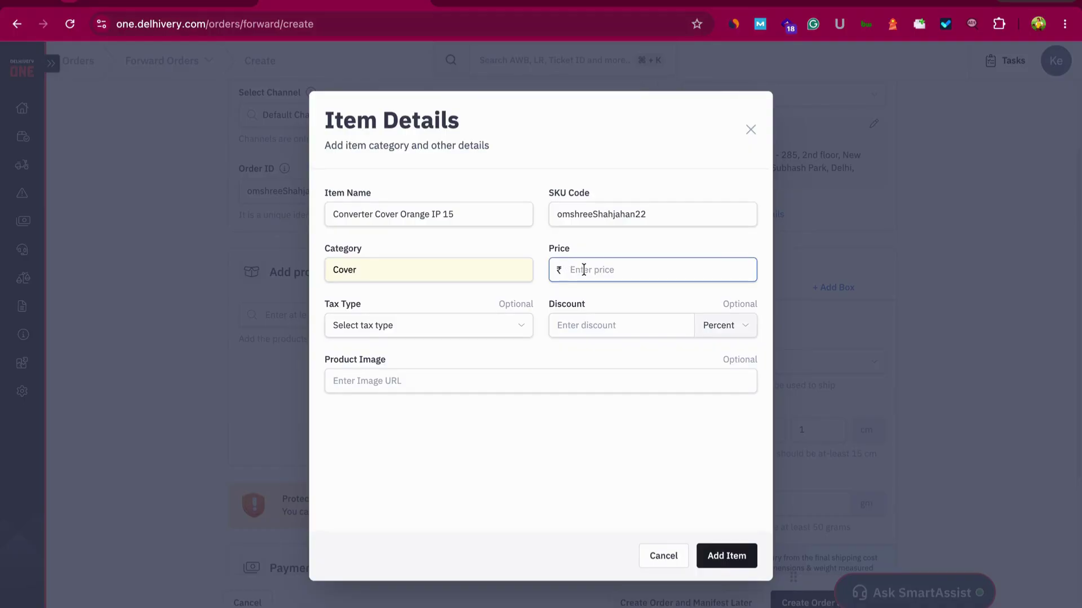
text(350)
click(724, 558)
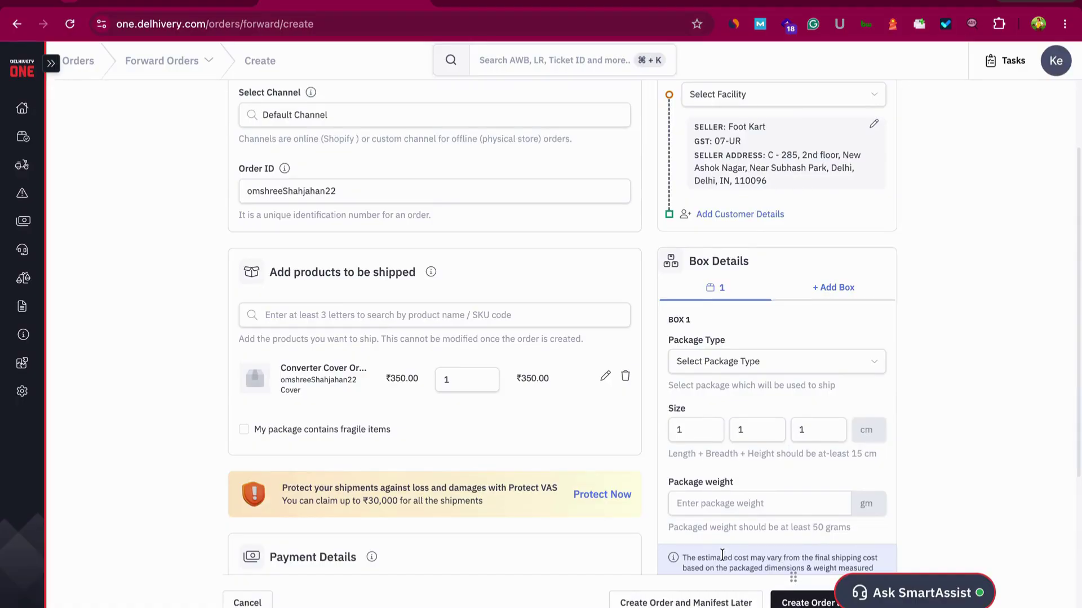
scroll(433, 464, down, 5)
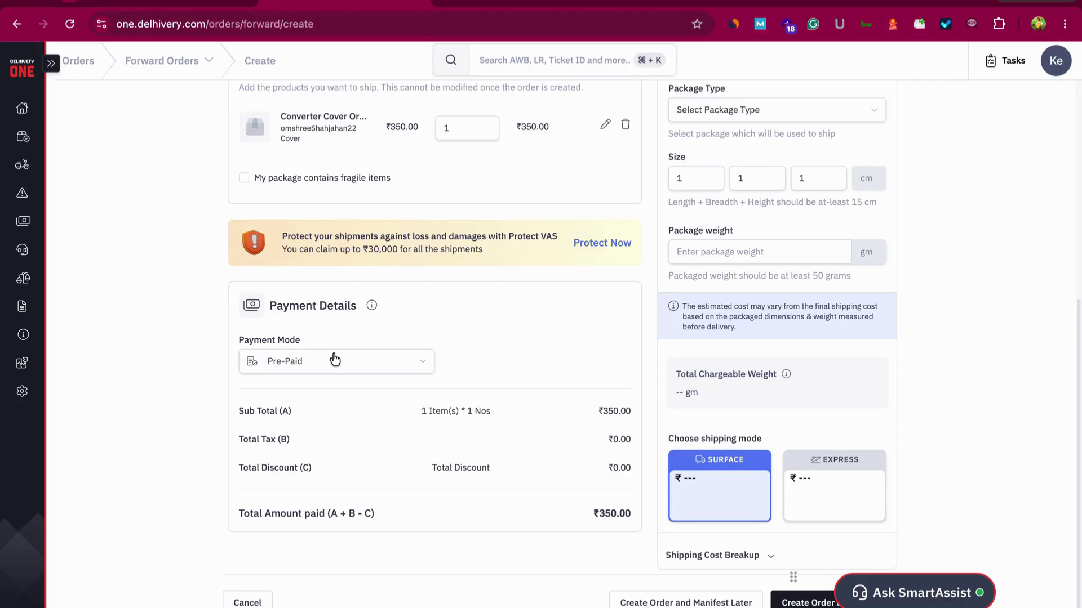
Switch the payment mode to Cash On Delivery, collecting ₹350.00
click(335, 367)
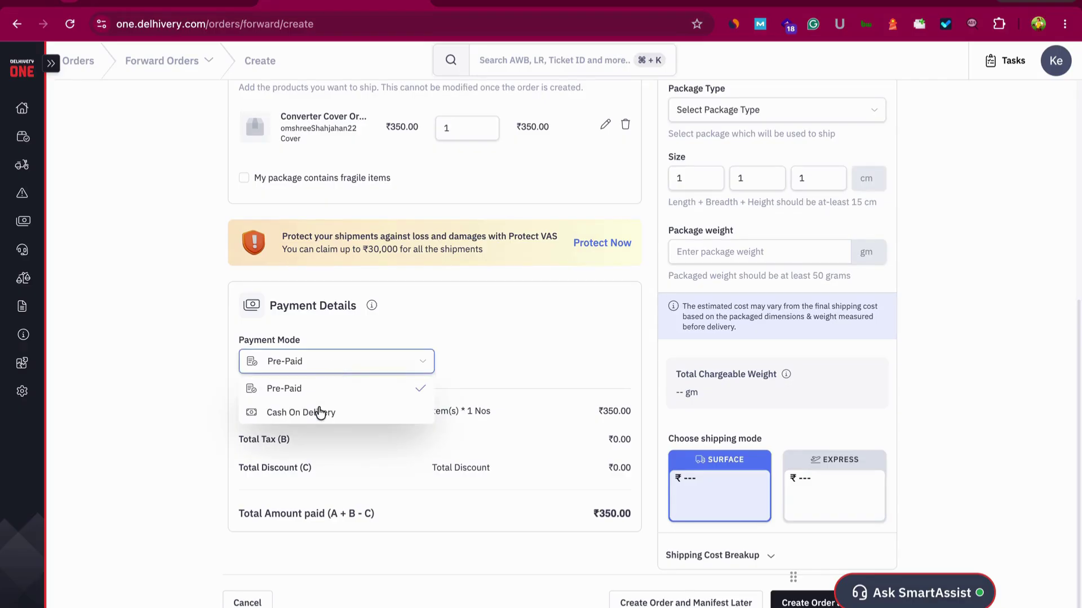
click(316, 414)
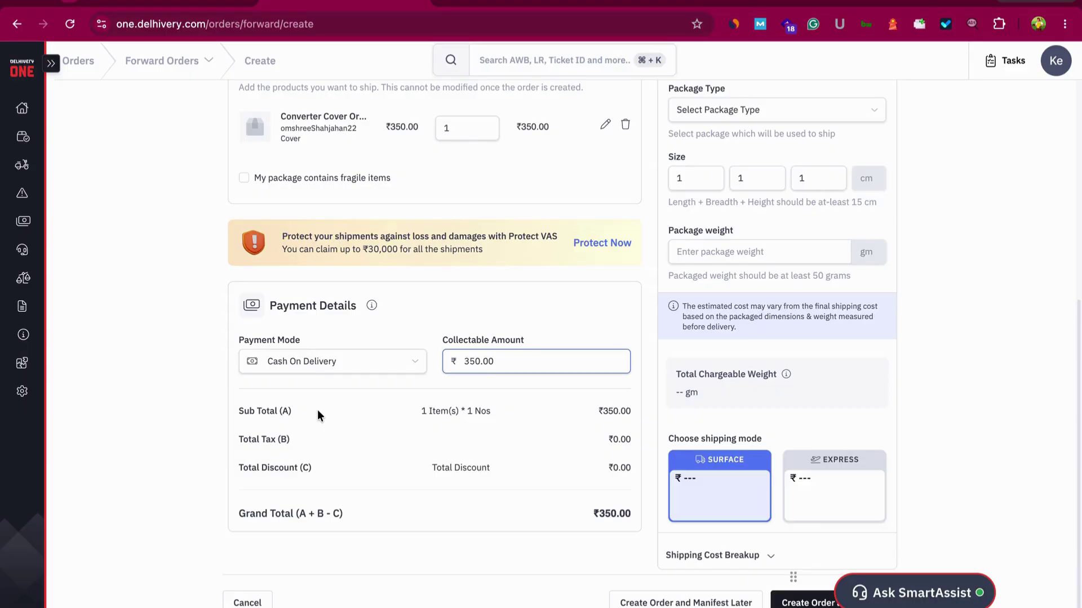
scroll(368, 424, up, 6)
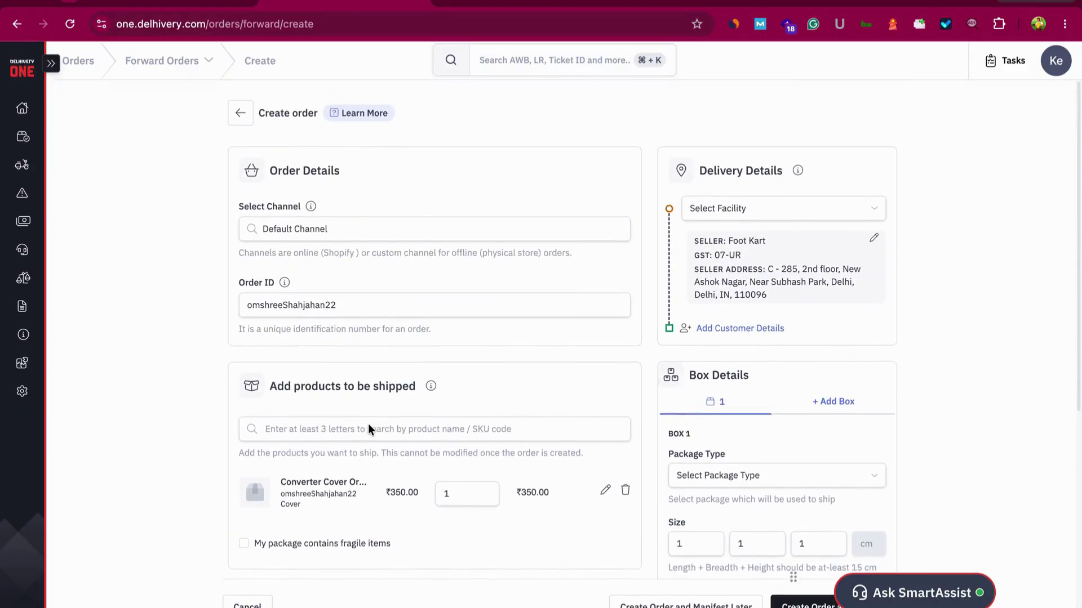
Browse the pickup locations and cancel adding a new pickup address
click(707, 208)
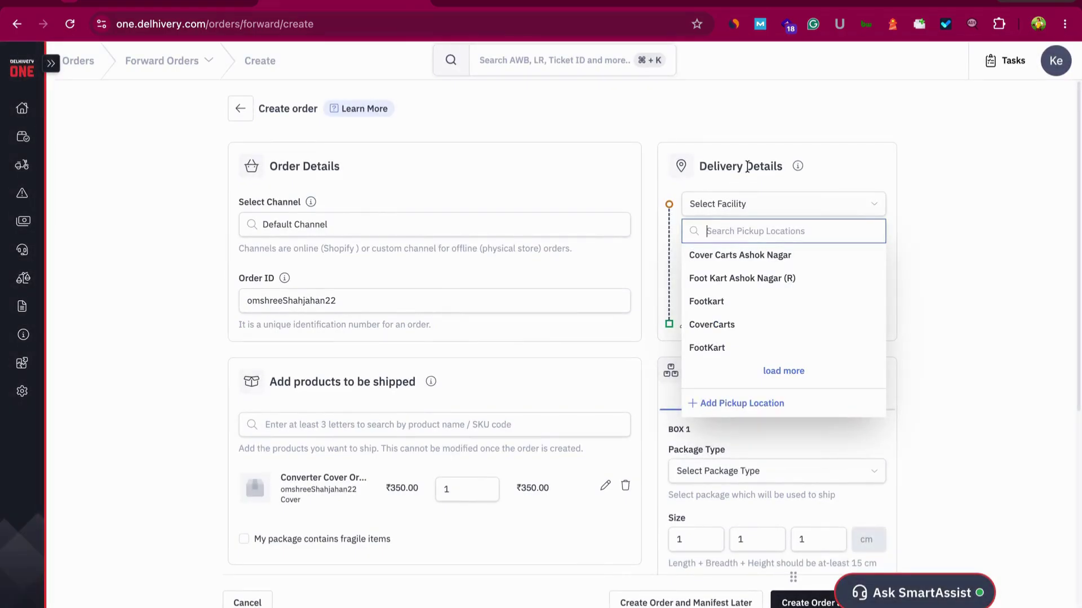
click(850, 159)
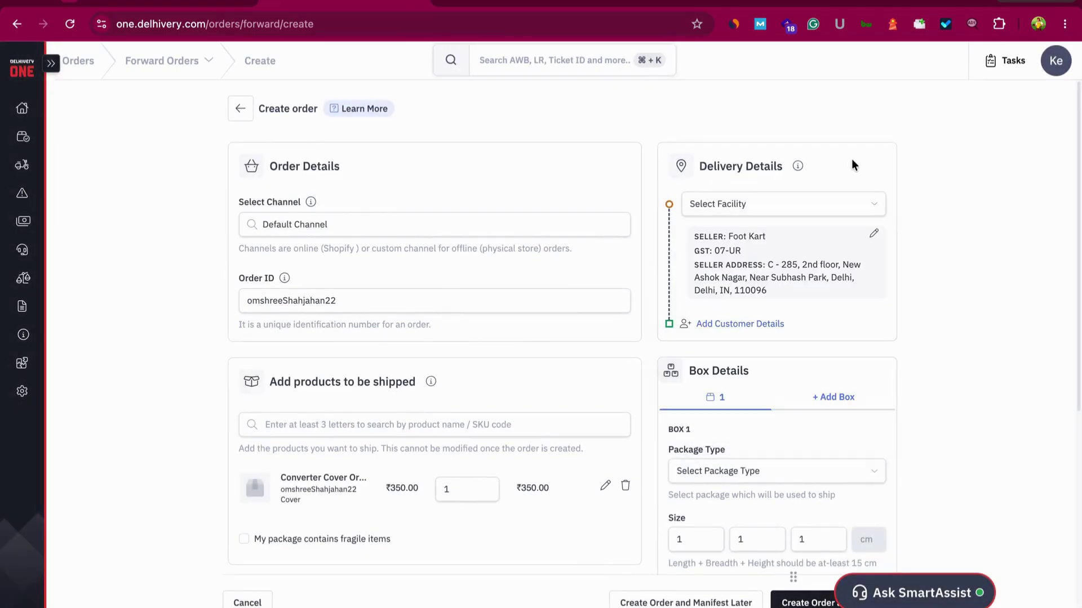
click(791, 207)
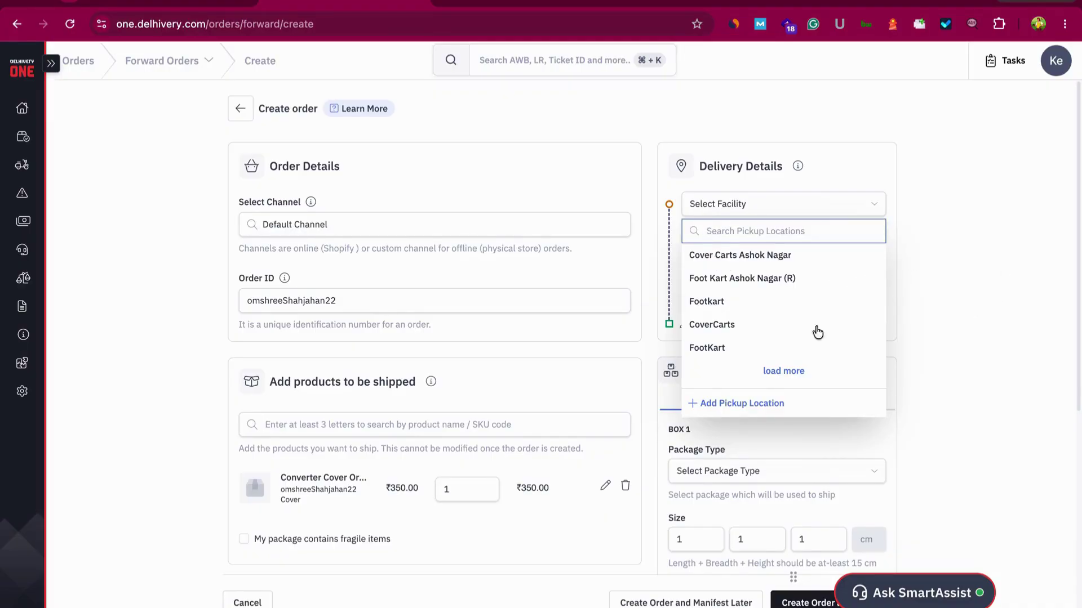
click(731, 413)
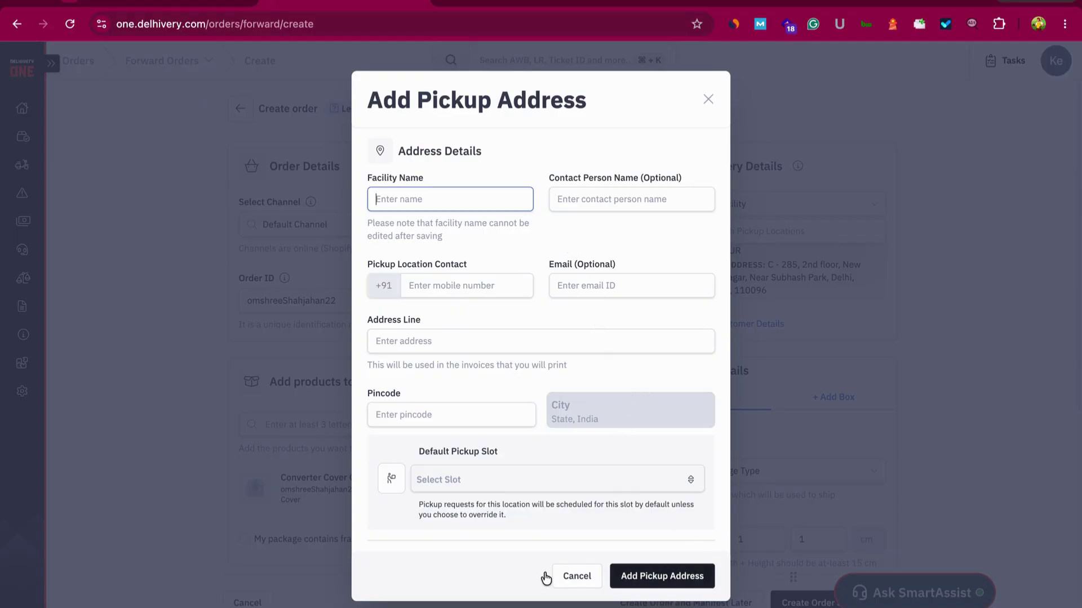
click(576, 577)
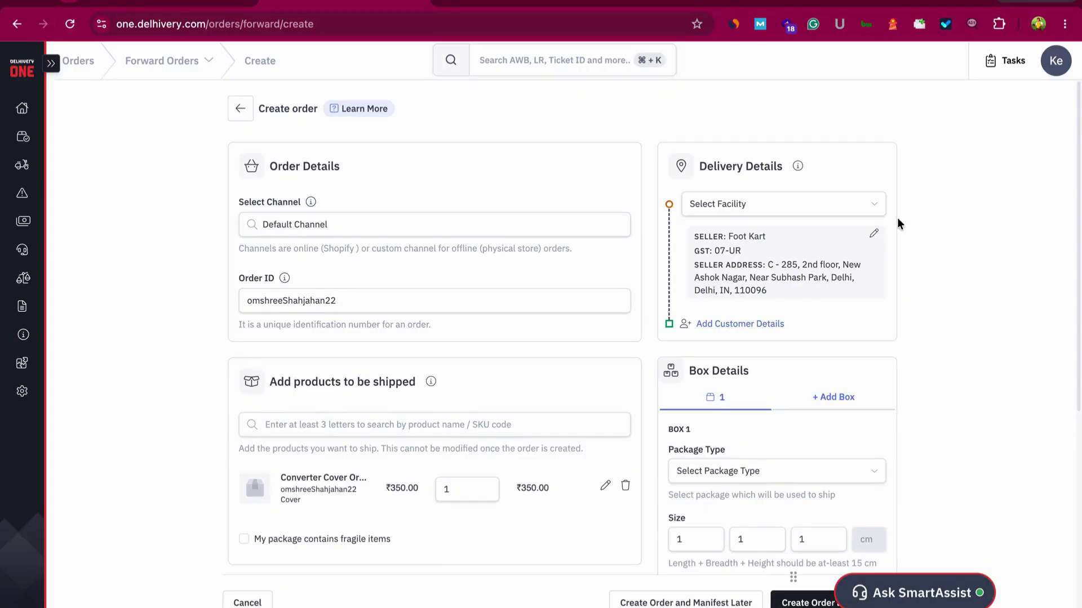
Choose Cover Carts Ashok Nagar as the pickup facility and open Add Customer Details
click(866, 200)
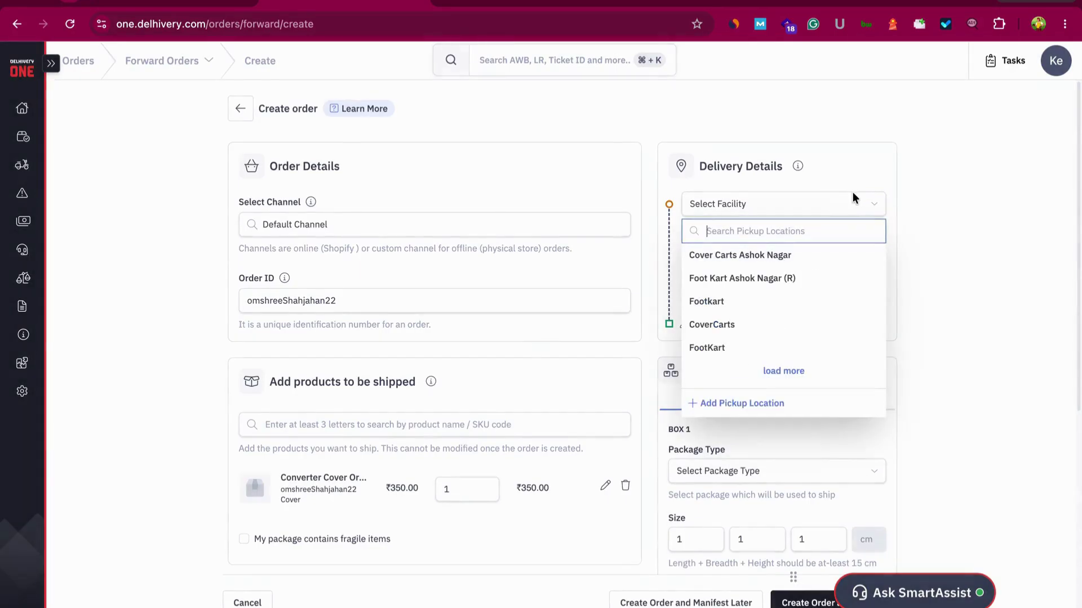
click(994, 208)
click(821, 205)
click(768, 253)
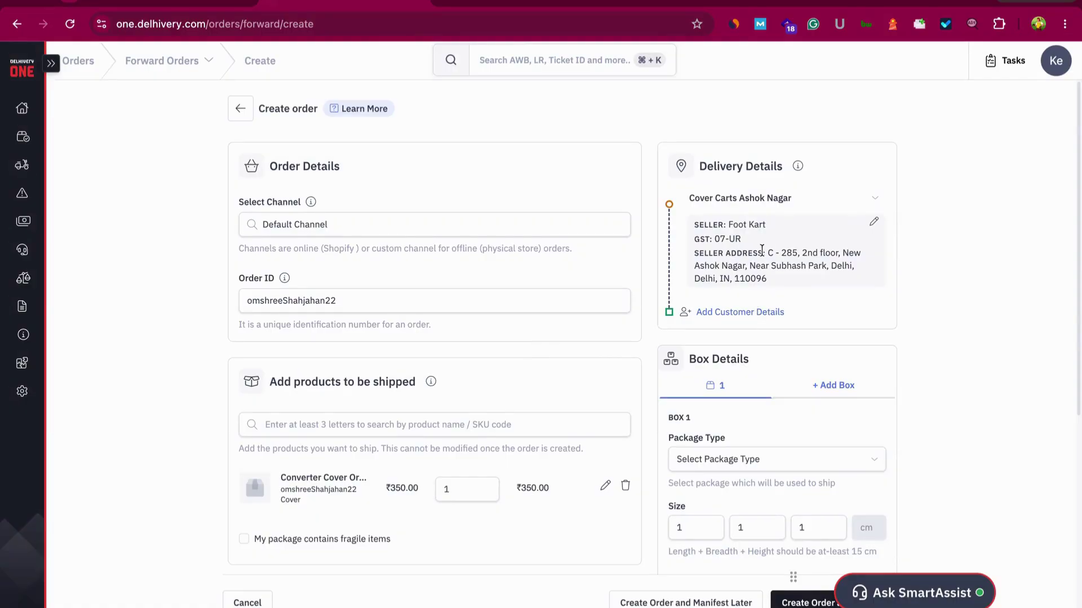
click(755, 311)
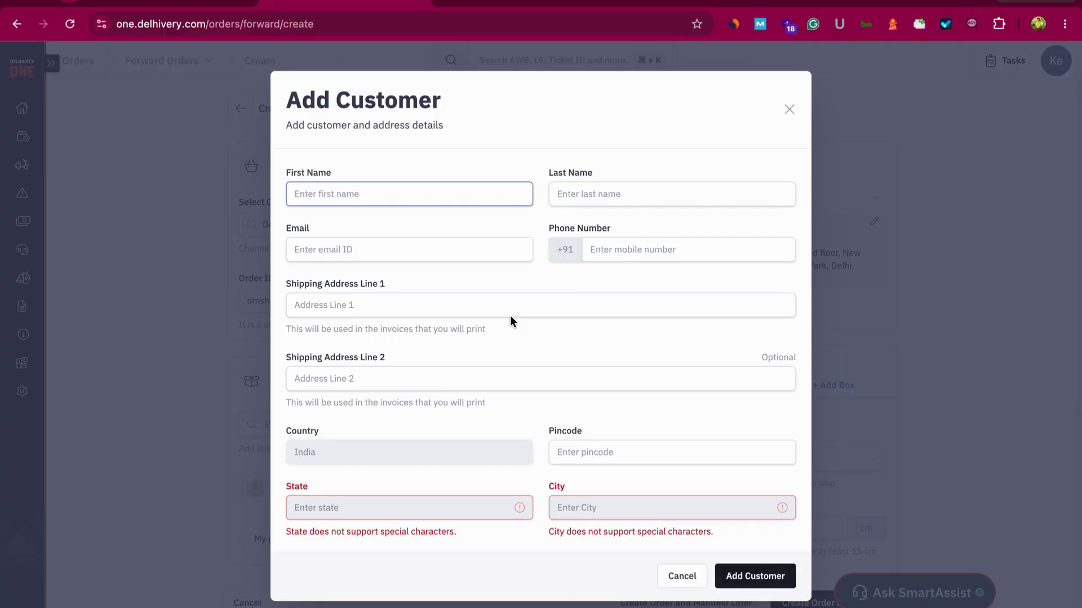
Copy the customer's address line from the notes into the first shipping address field
click(521, 304)
click(628, 445)
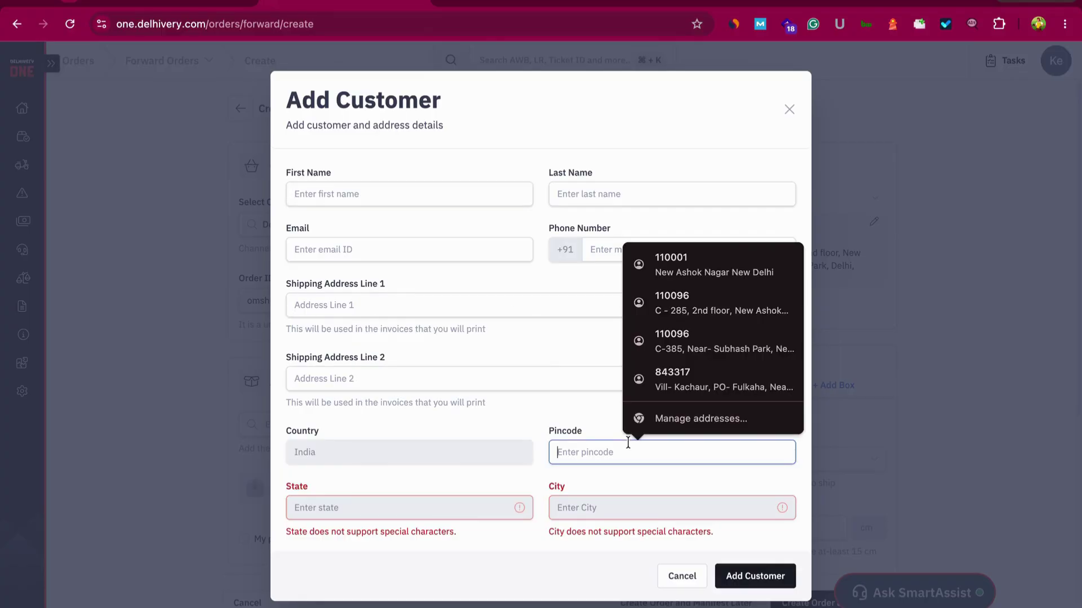
click(579, 355)
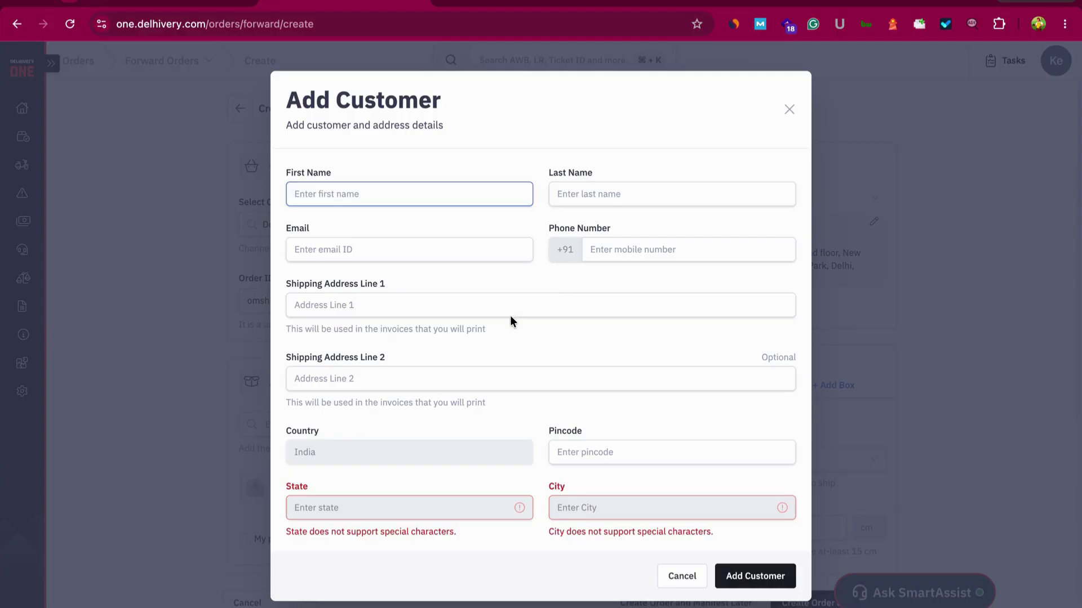
click(521, 304)
click(627, 445)
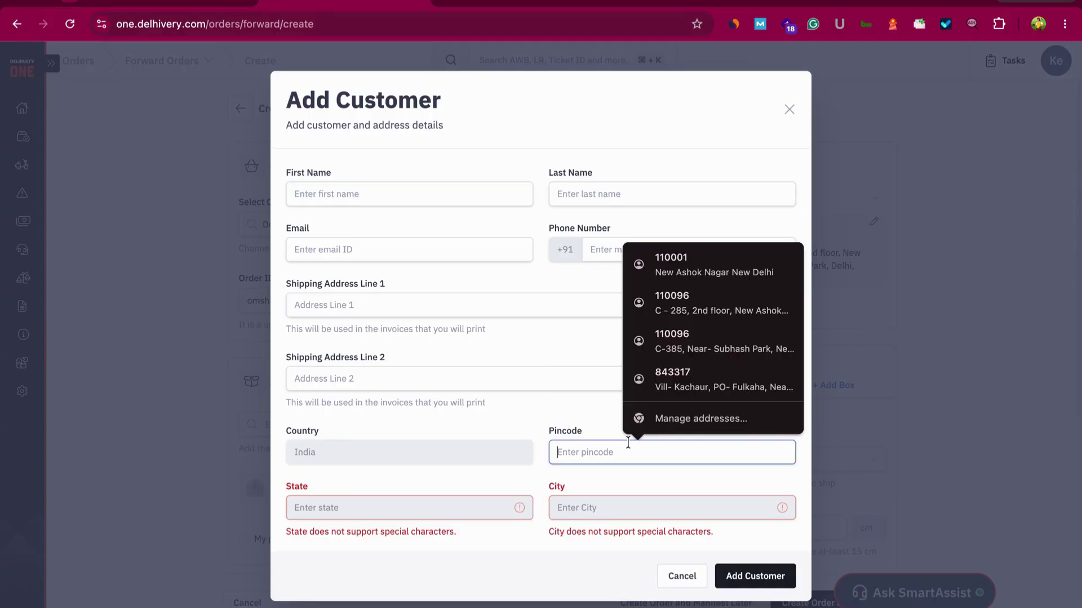
click(581, 353)
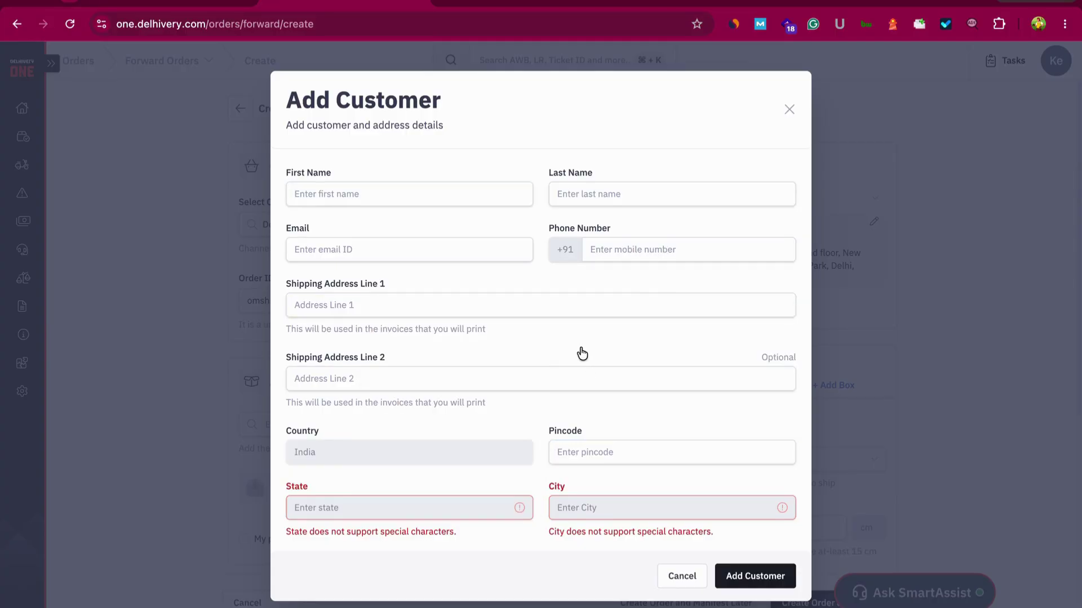
key(super+Tab)
drag(335, 182, 526, 183)
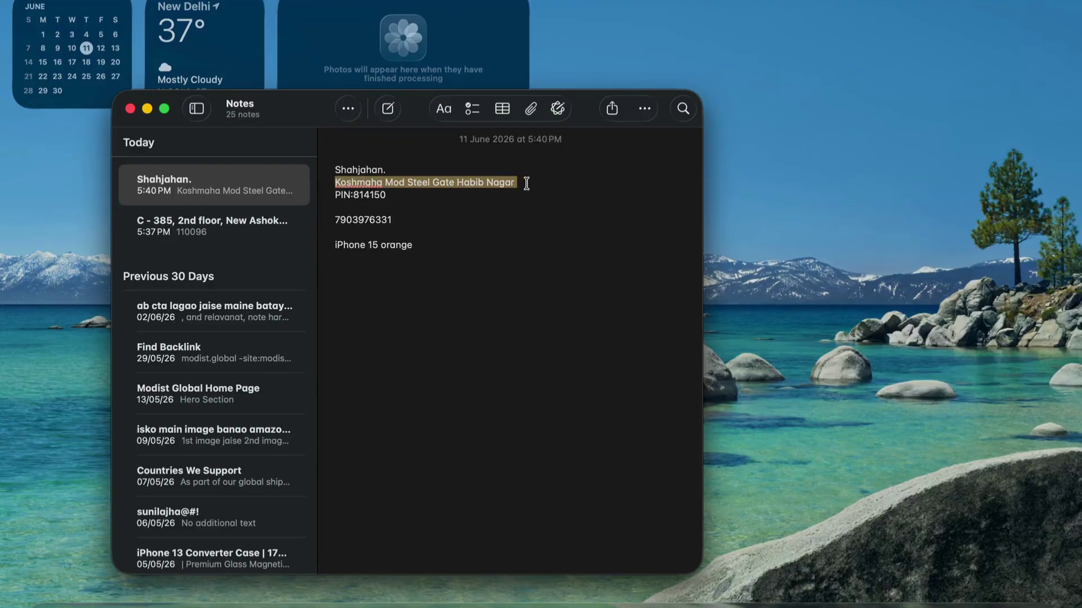
key(super+c)
key(super+Tab)
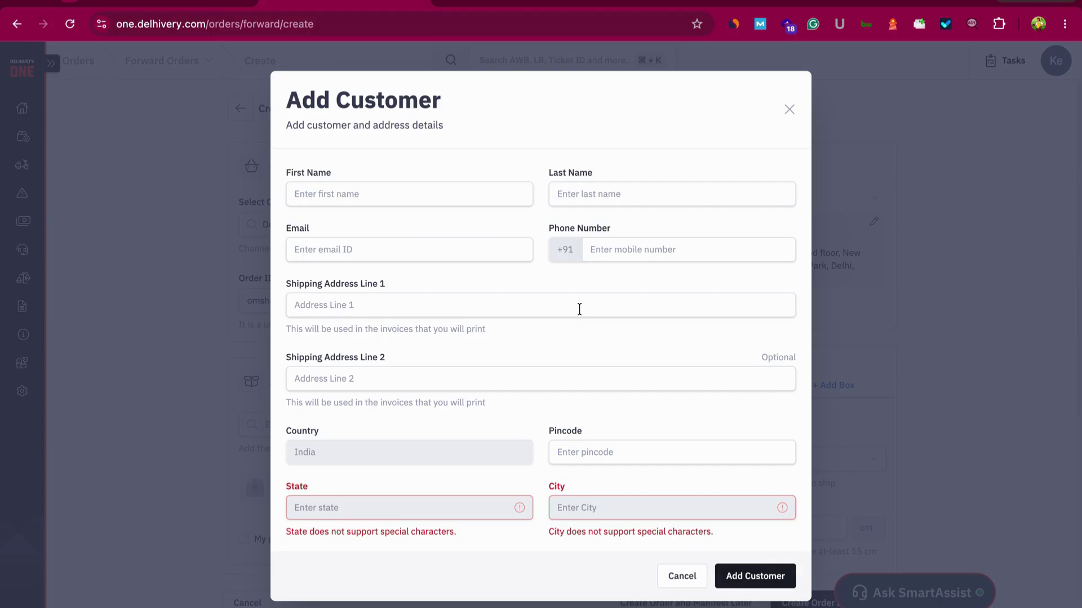
click(579, 308)
key(super+v)
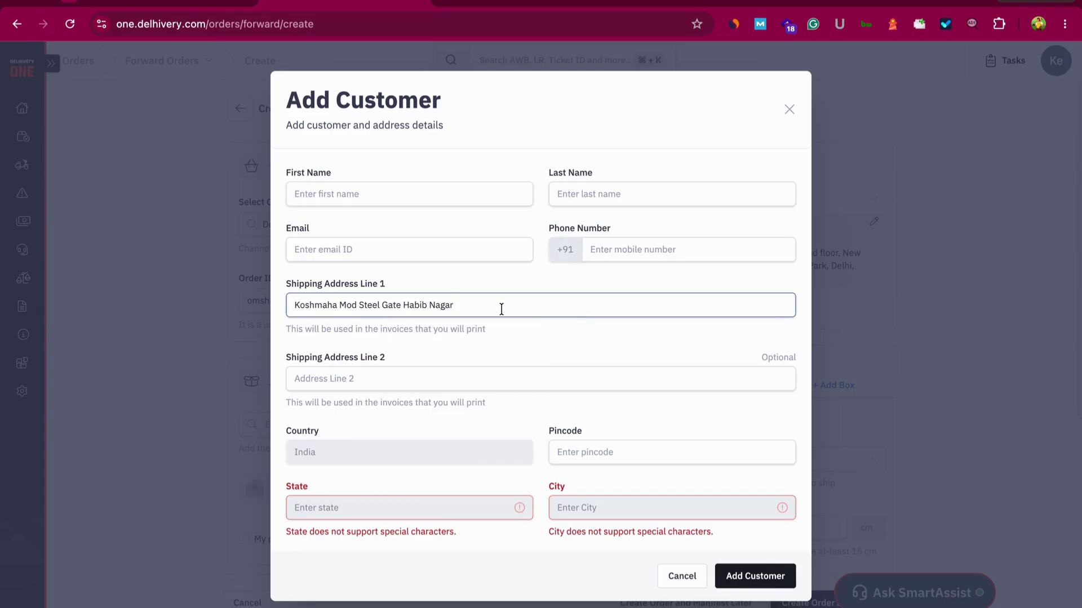
Paste the customer's first name from the notes and enter '.' as last name
key(super+Tab)
click(352, 162)
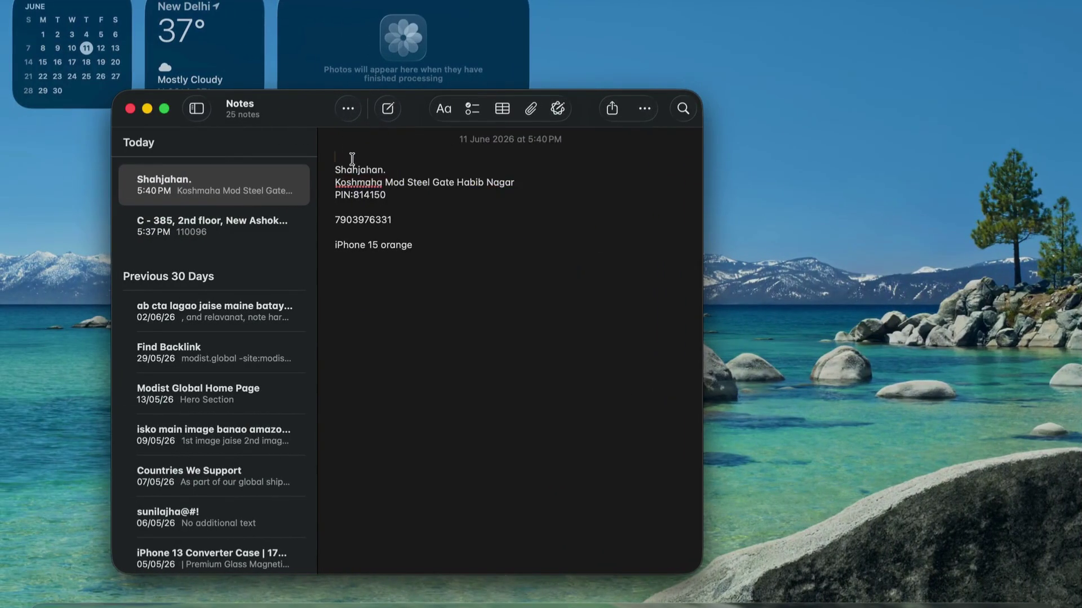
drag(383, 168, 303, 165)
key(super+Tab)
click(357, 185)
key(super+v)
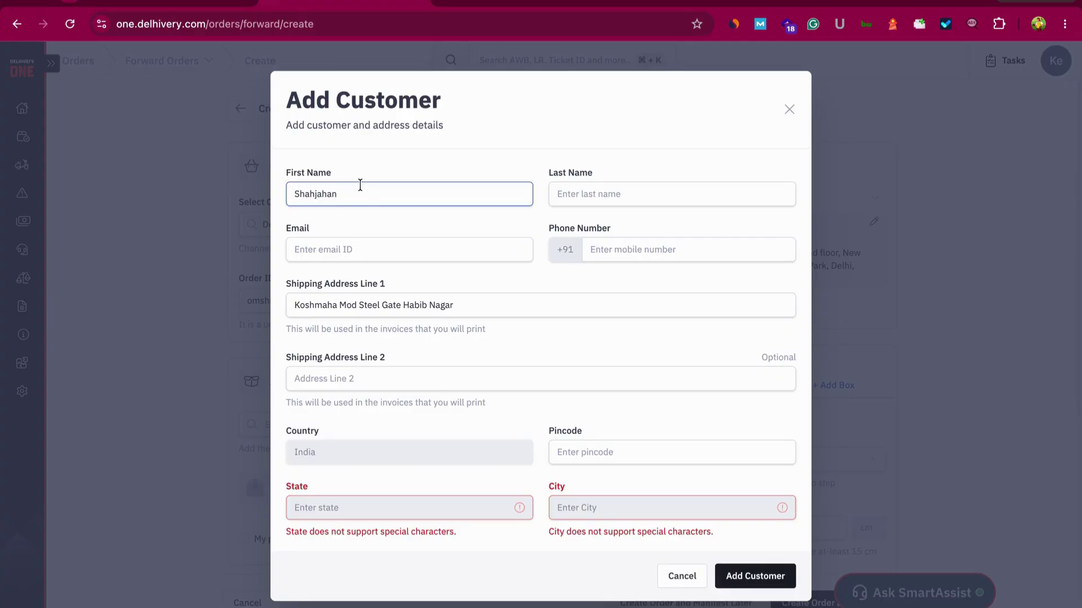
click(584, 195)
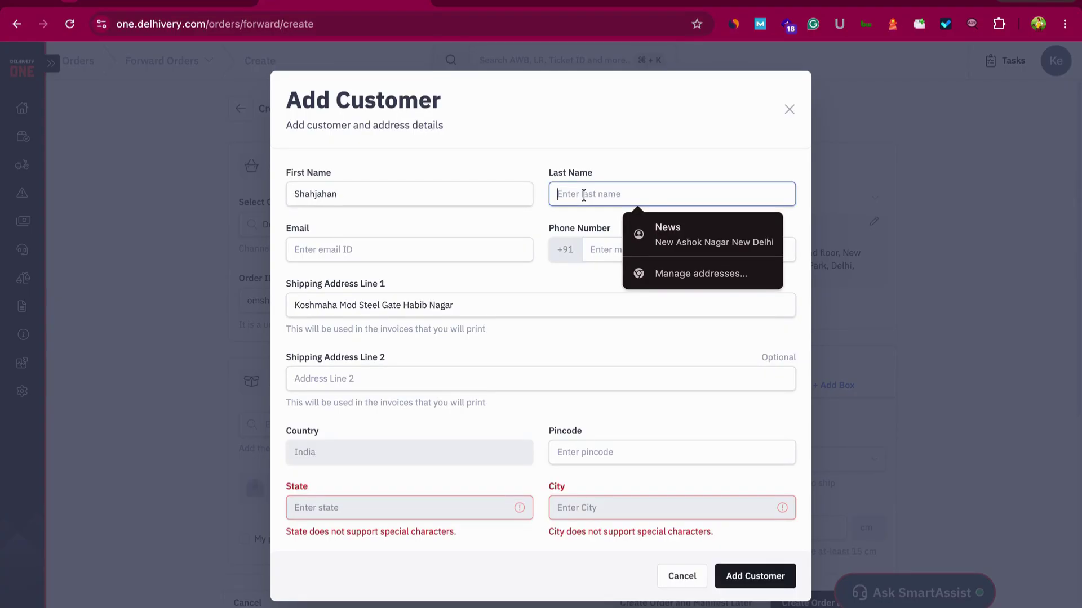
text(.)
click(575, 286)
Copy the customer's phone number from the notes into the Phone Number field
key(super+Tab)
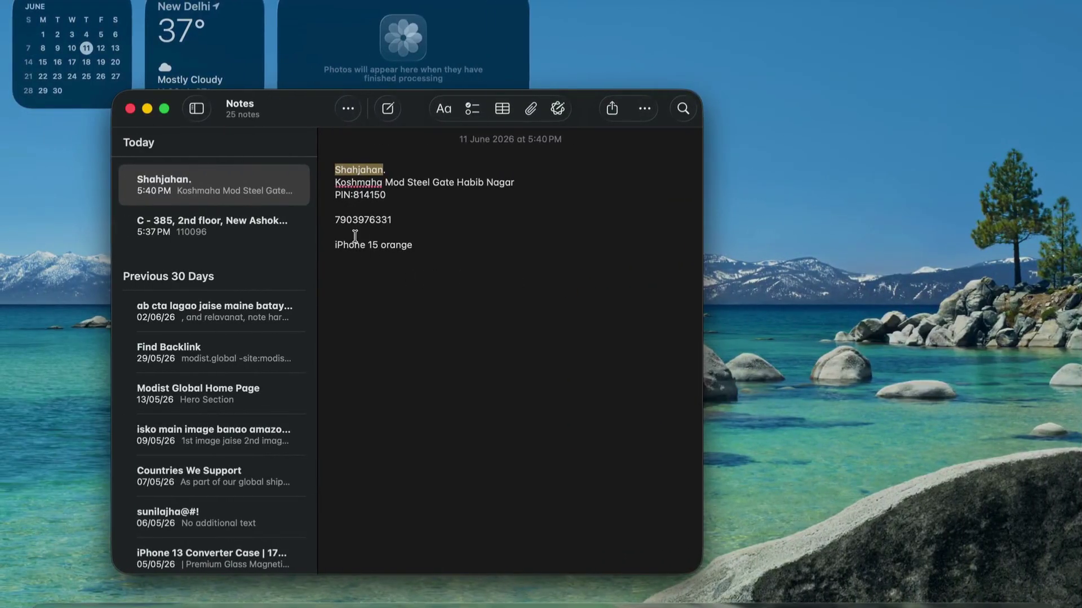
double_click(360, 220)
key(super+c)
key(super+Tab)
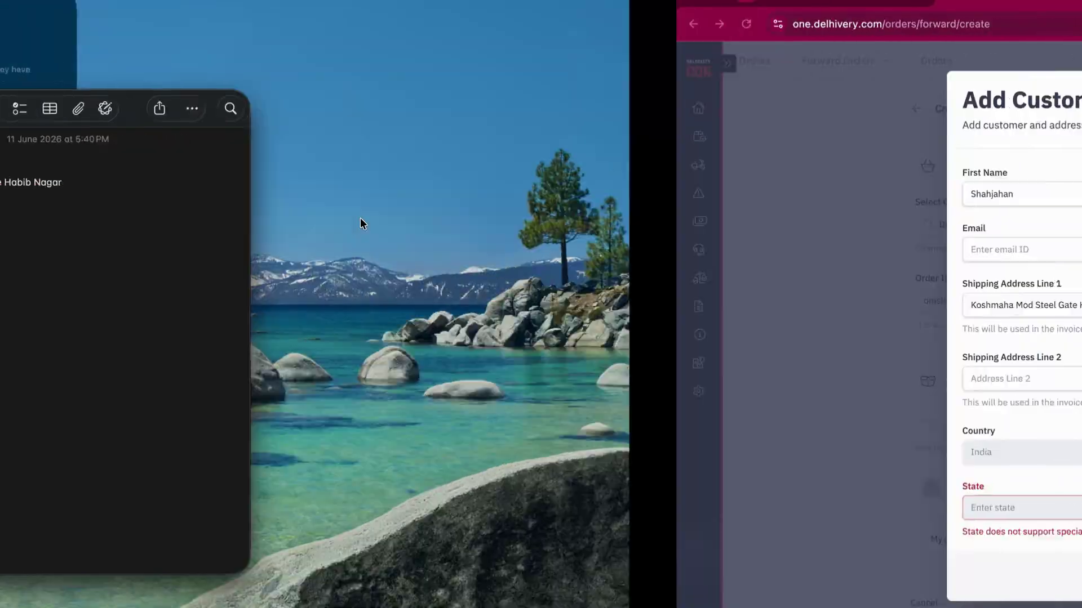
click(623, 243)
key(super+v)
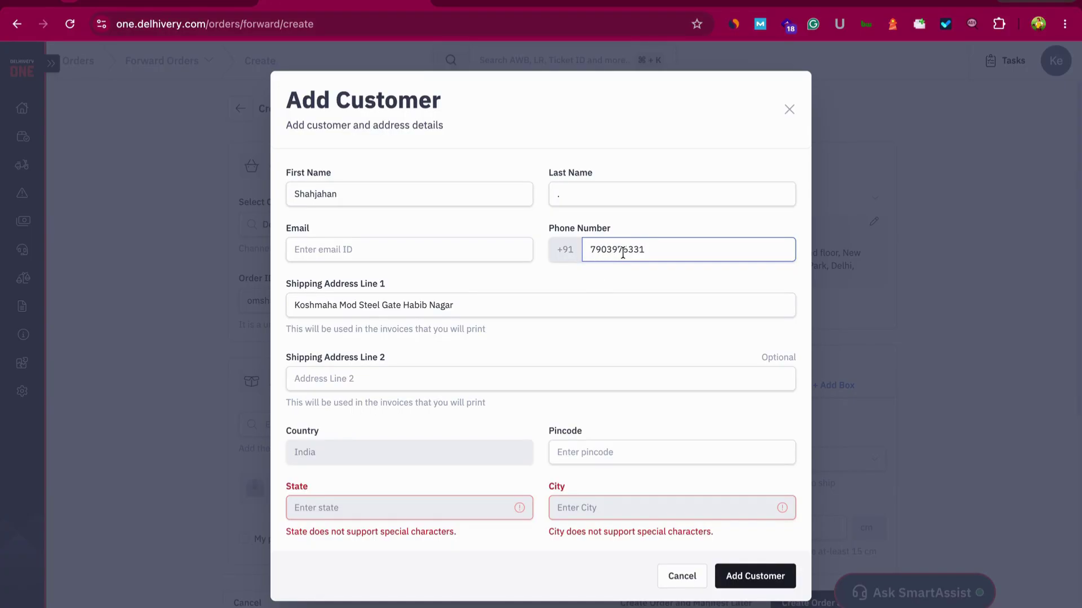
Paste the pincode from the notes so state and city fill automatically
click(668, 265)
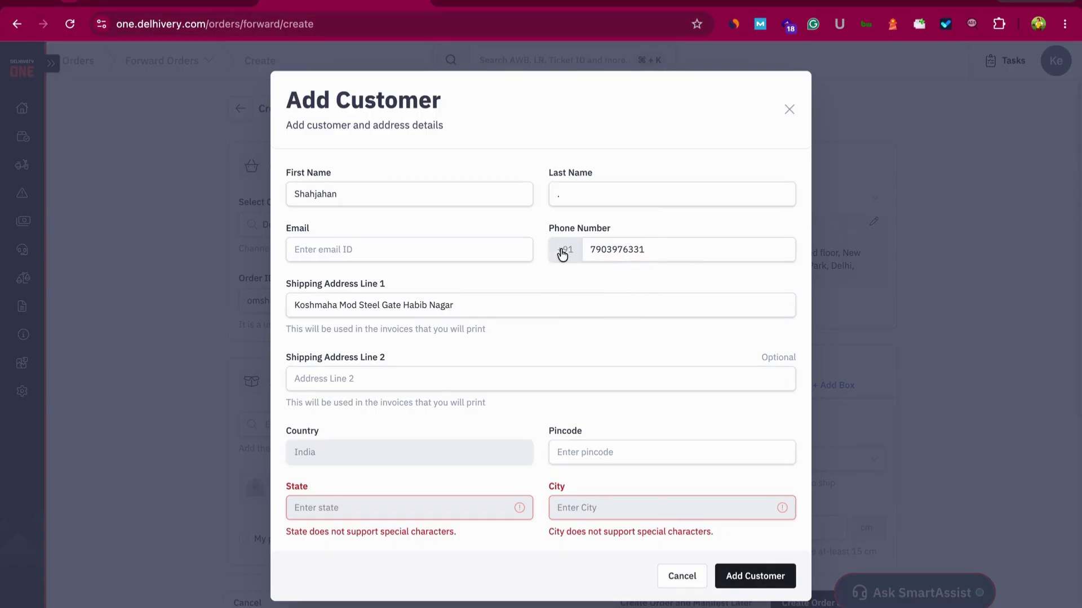
click(640, 249)
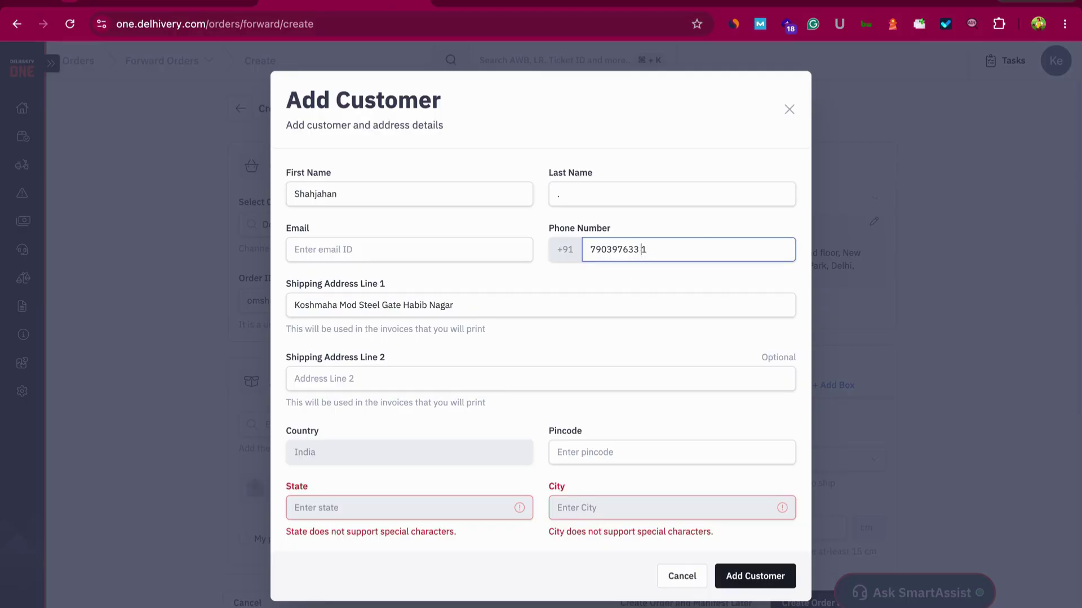
click(625, 299)
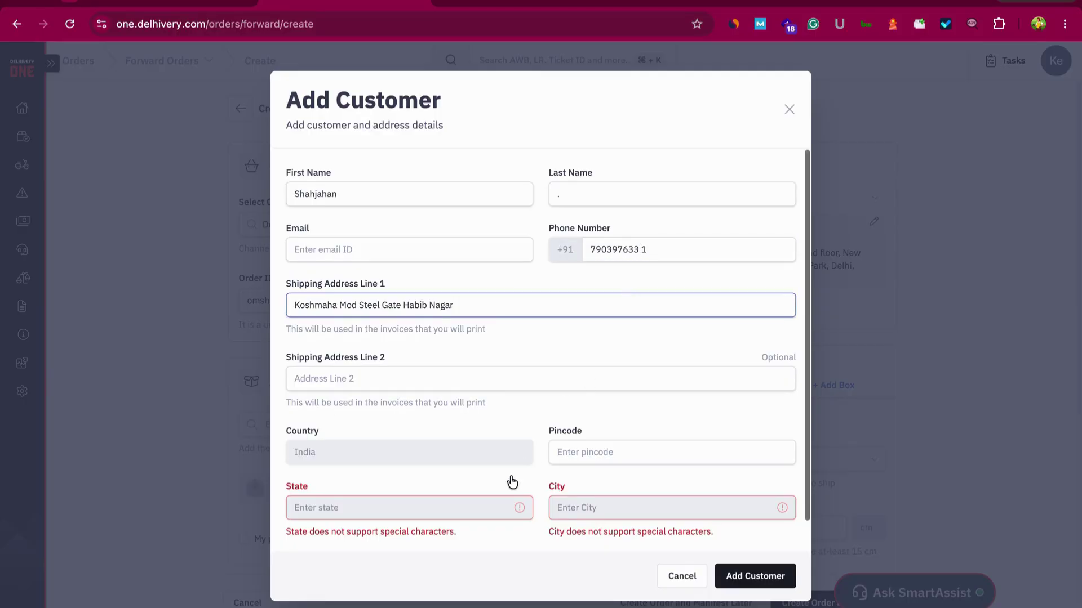
key(ctrl+Left)
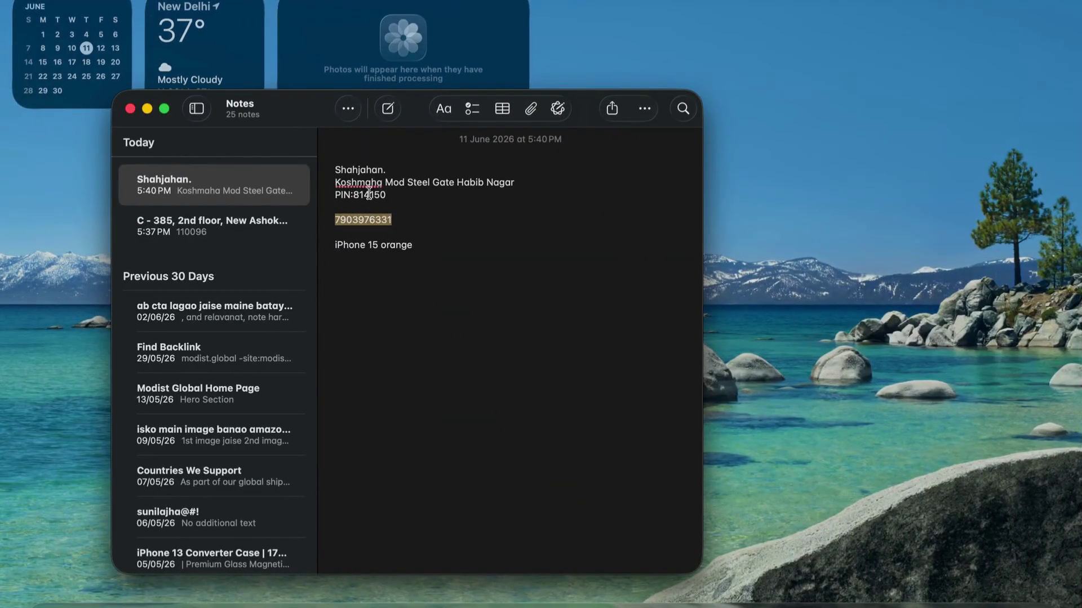
double_click(365, 195)
key(ctrl+c)
key(ctrl+Right)
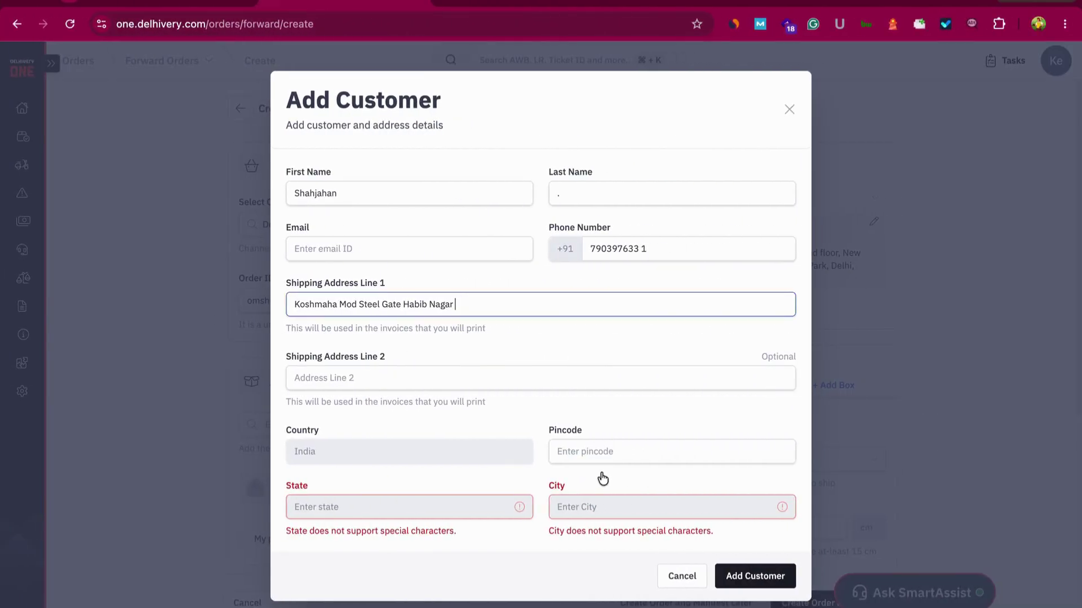
click(601, 451)
key(ctrl+v)
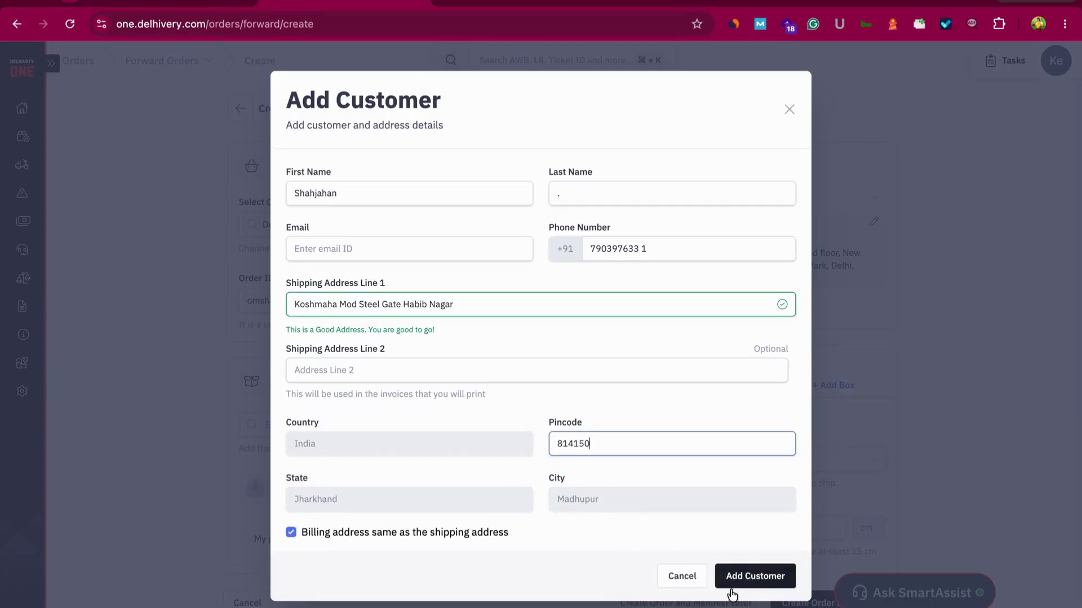
Remove the stray space from the phone number and save the customer
click(756, 582)
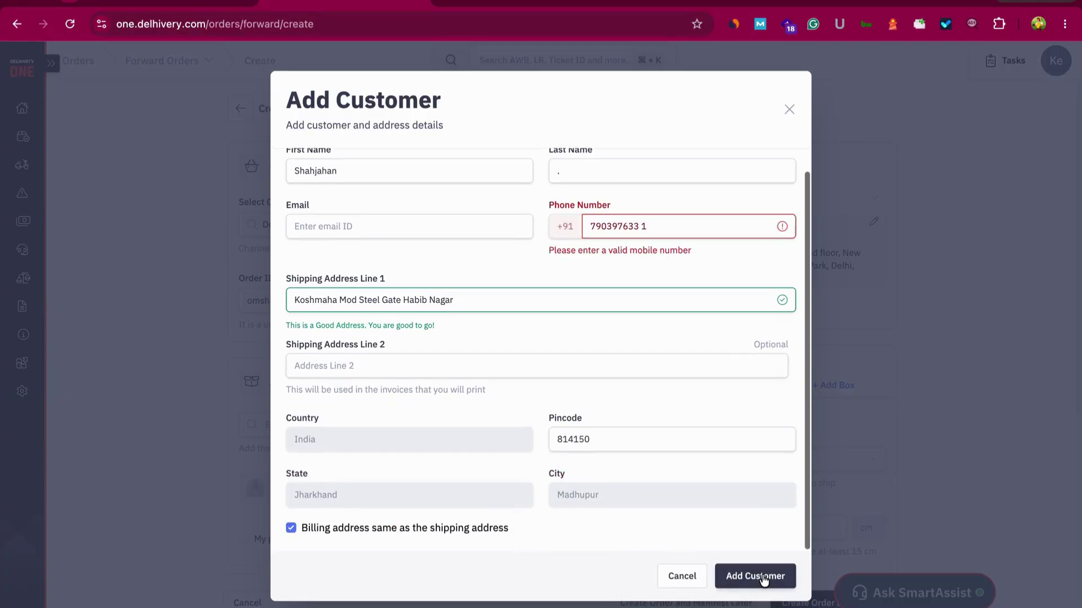
click(642, 227)
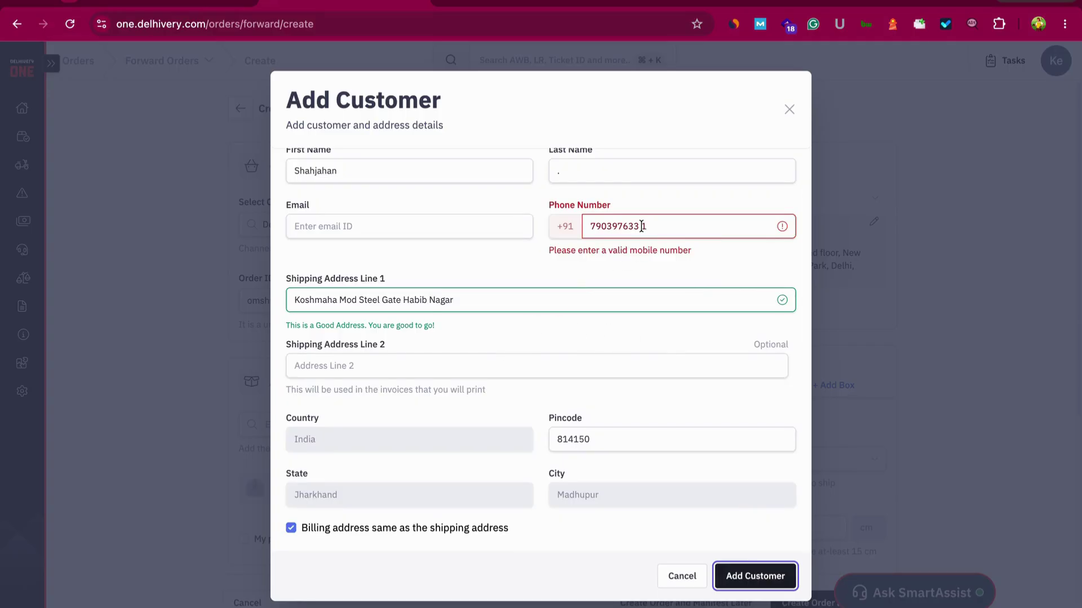
key(BackSpace)
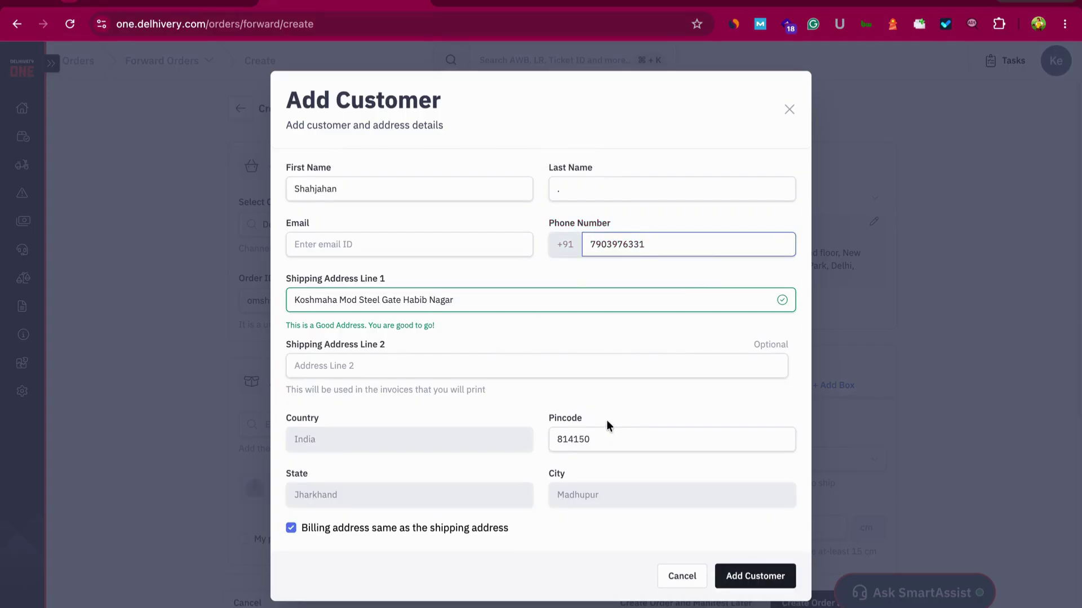
scroll(609, 415, up, 1)
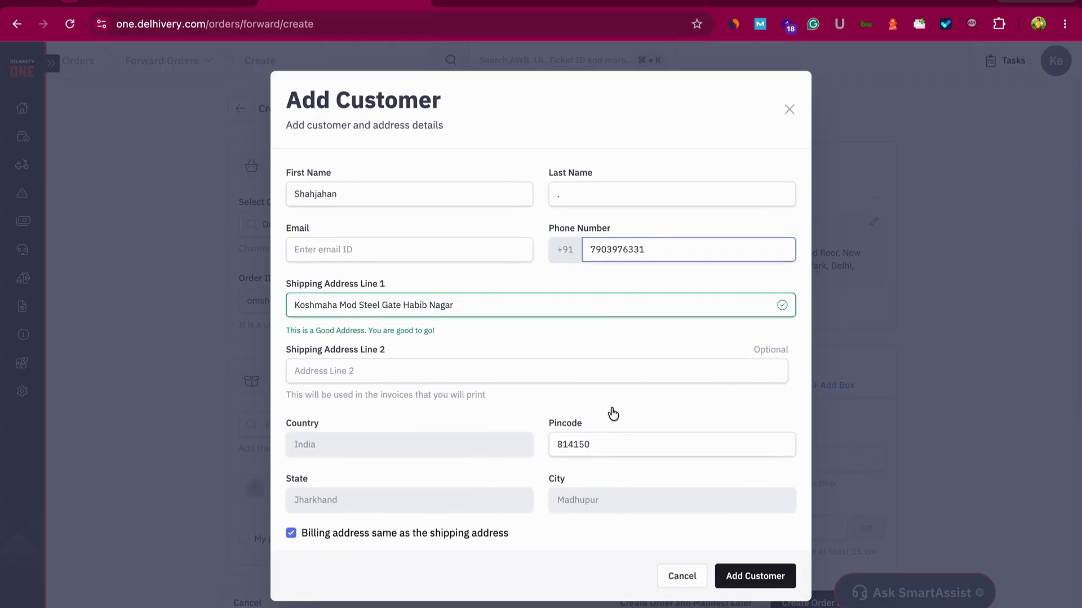
scroll(609, 417, down, 1)
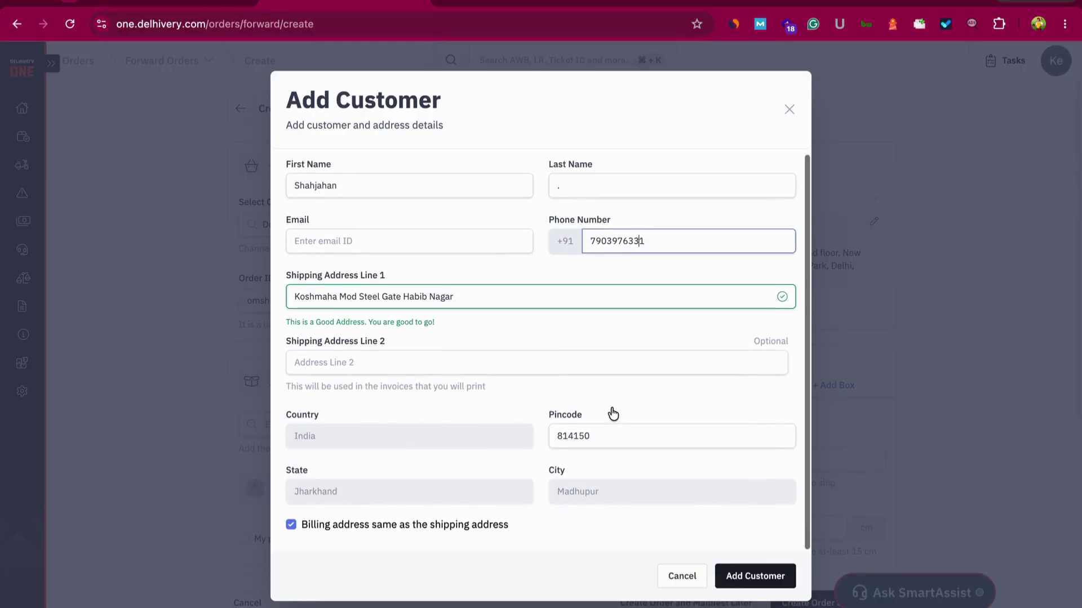
click(756, 576)
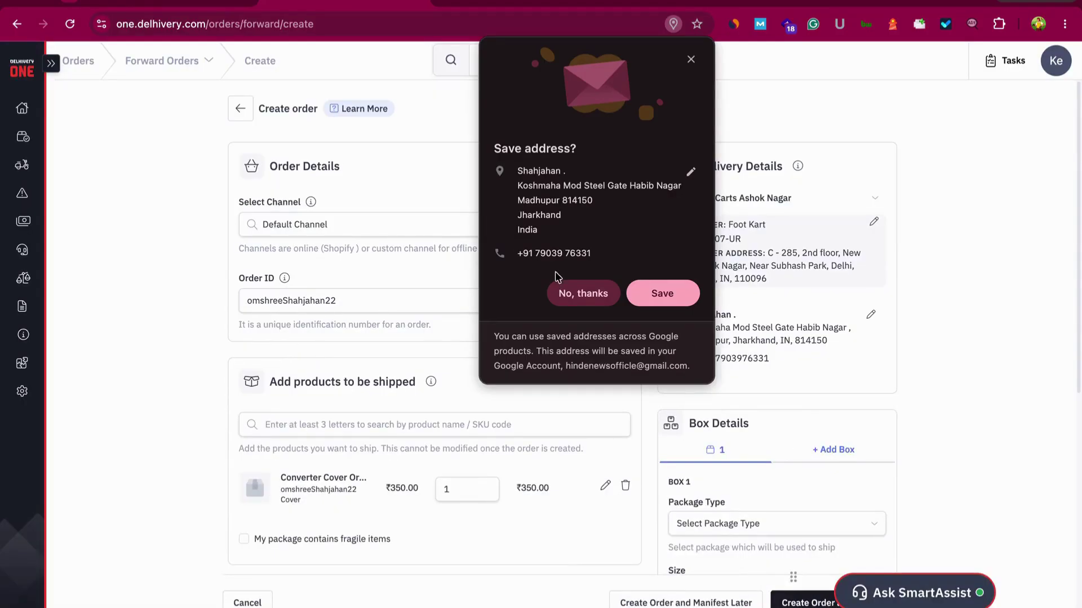
Decline Chrome's save-address prompt and open box 1's Package Type dropdown
click(563, 293)
scroll(719, 302, down, 5)
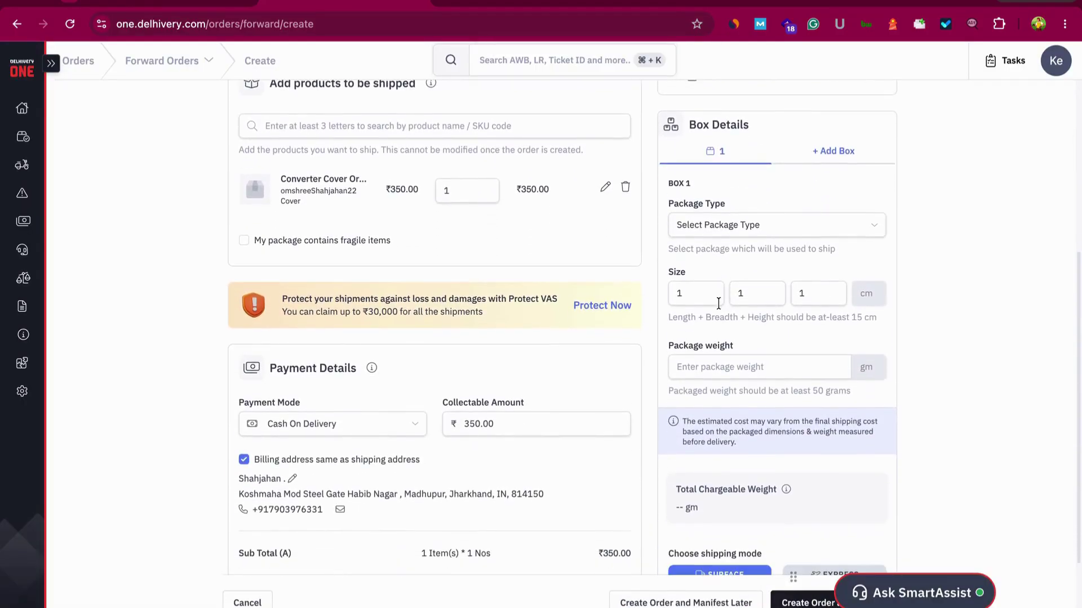
click(731, 225)
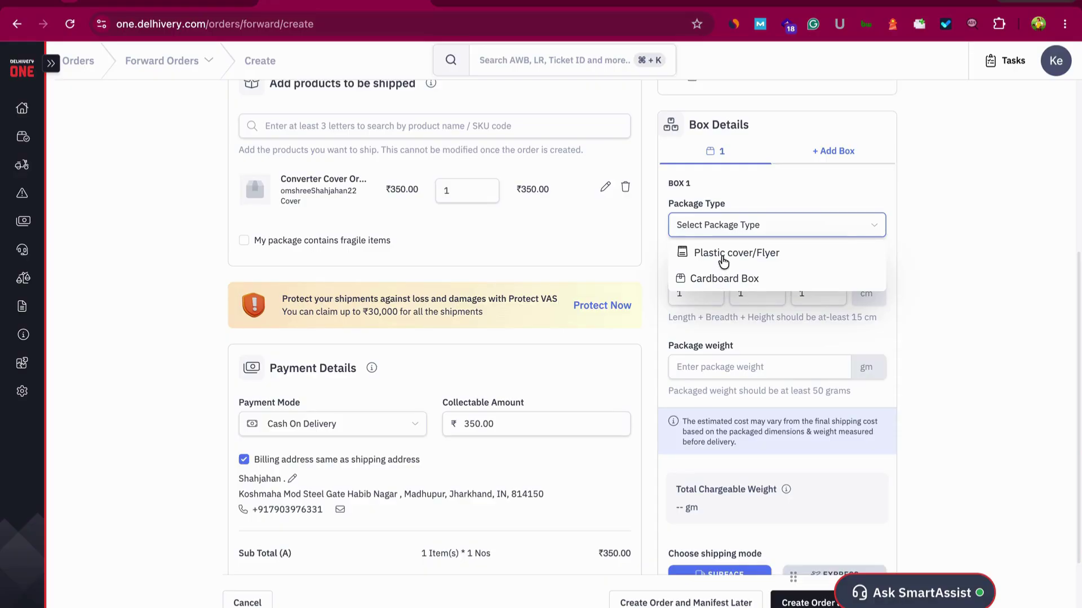
Make box 1 a Plastic cover/Flyer sized 12 × 7 × 1 cm
click(723, 258)
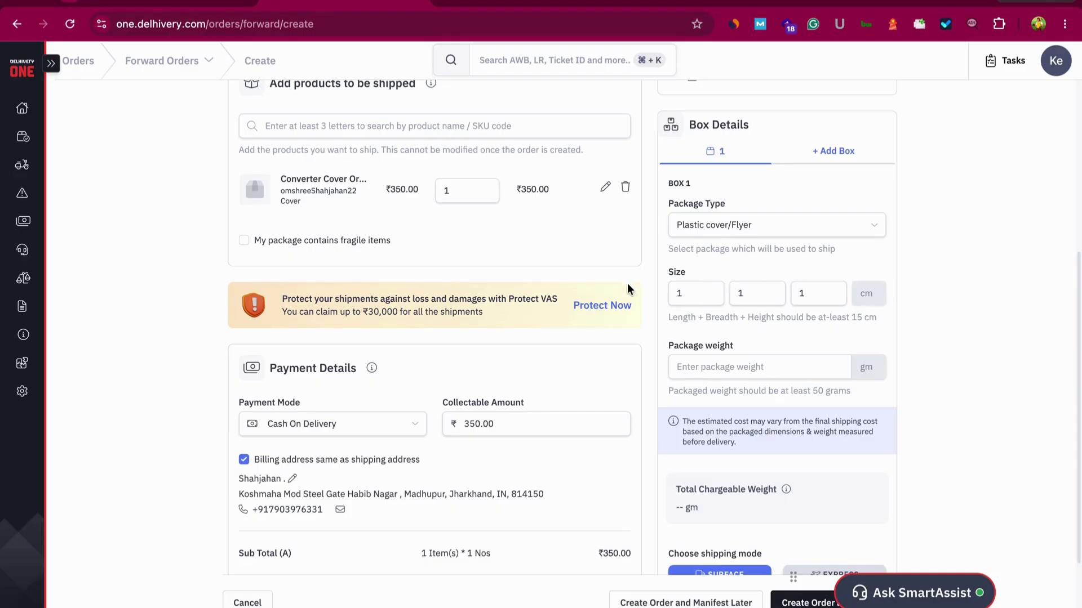
click(693, 291)
key(BackSpace)
click(749, 292)
text(7)
click(817, 294)
Set the package weight to 51 gm so the Surface and Express rates appear
scroll(790, 353, down, 1)
click(770, 343)
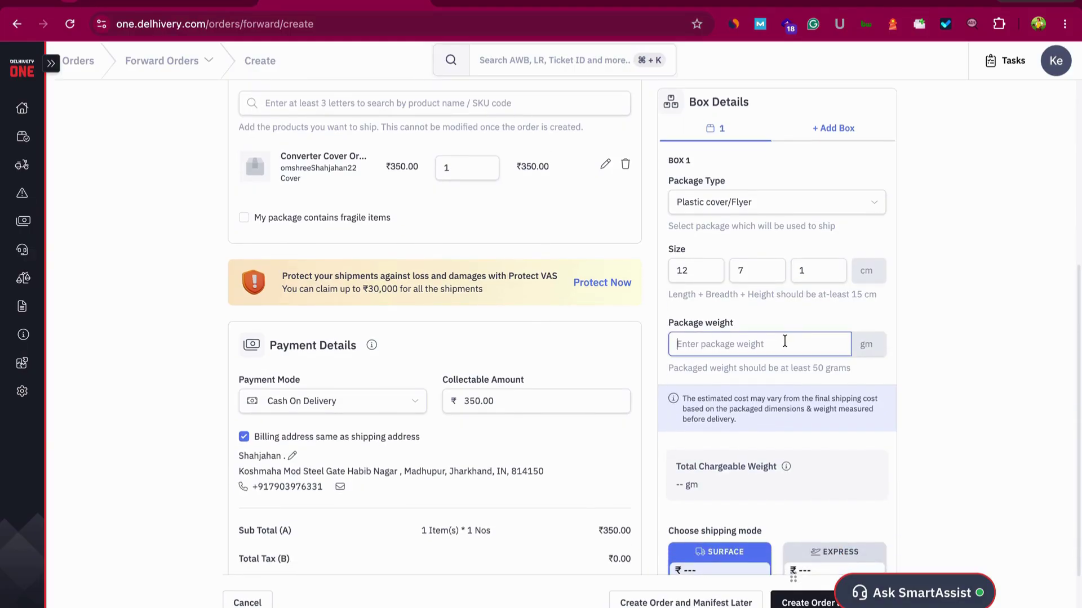
text(52)
key(BackSpace)
text(1)
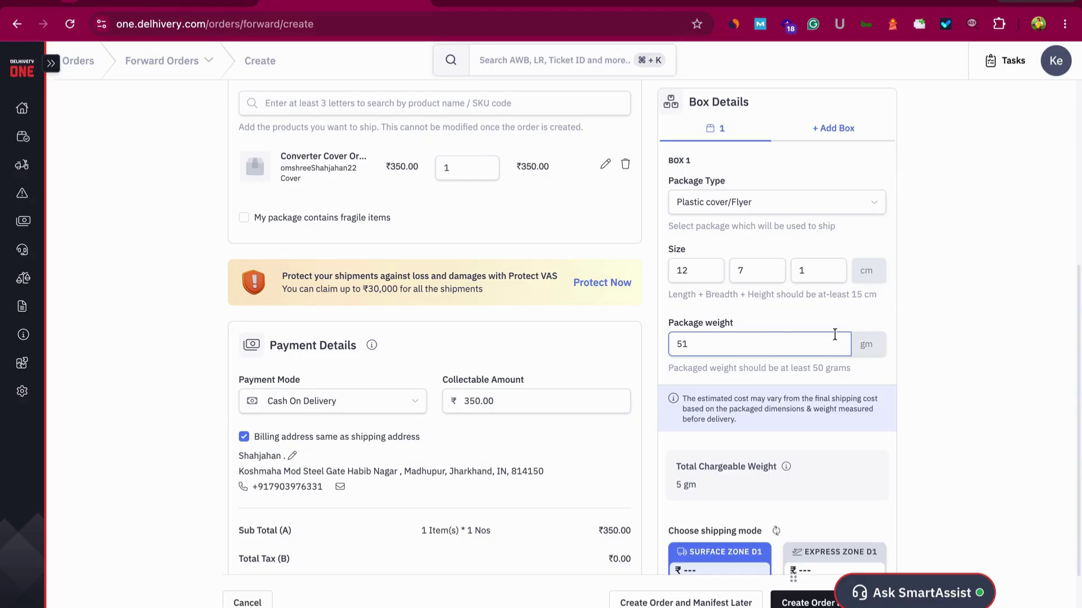
click(972, 319)
scroll(723, 430, down, 2)
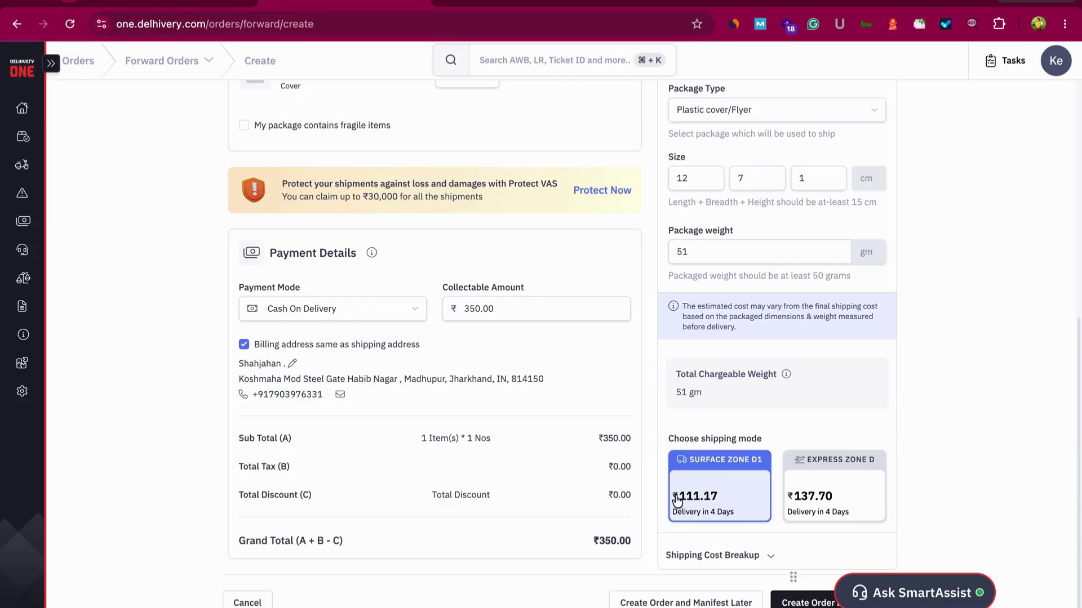
Choose the Express shipping mode for the 12×7×1 cm, 51 gm flyer
drag(678, 498, 781, 495)
click(780, 495)
click(846, 521)
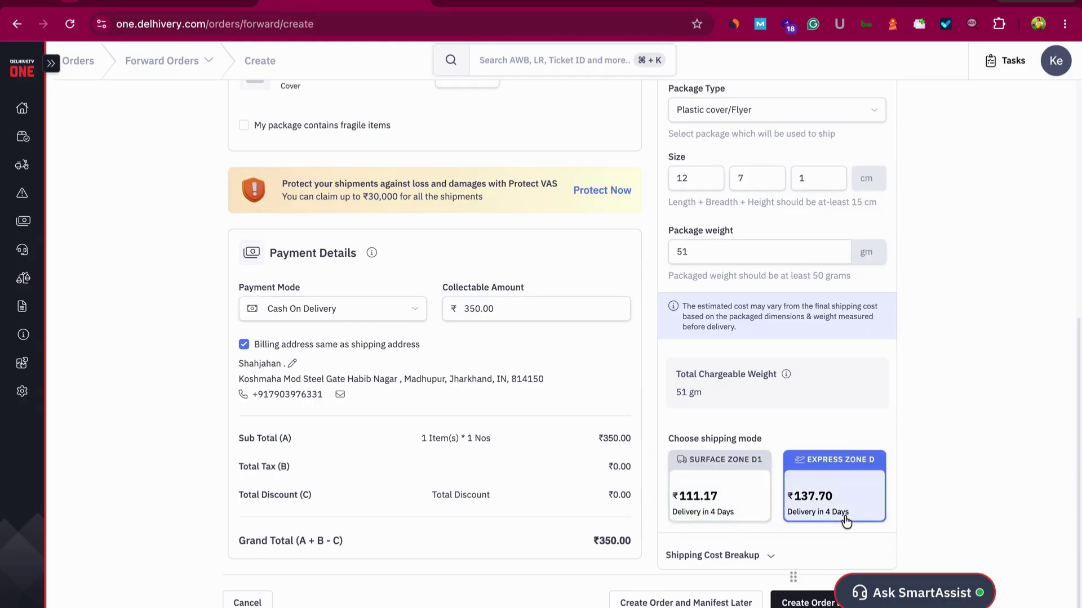
scroll(679, 448, up, 6)
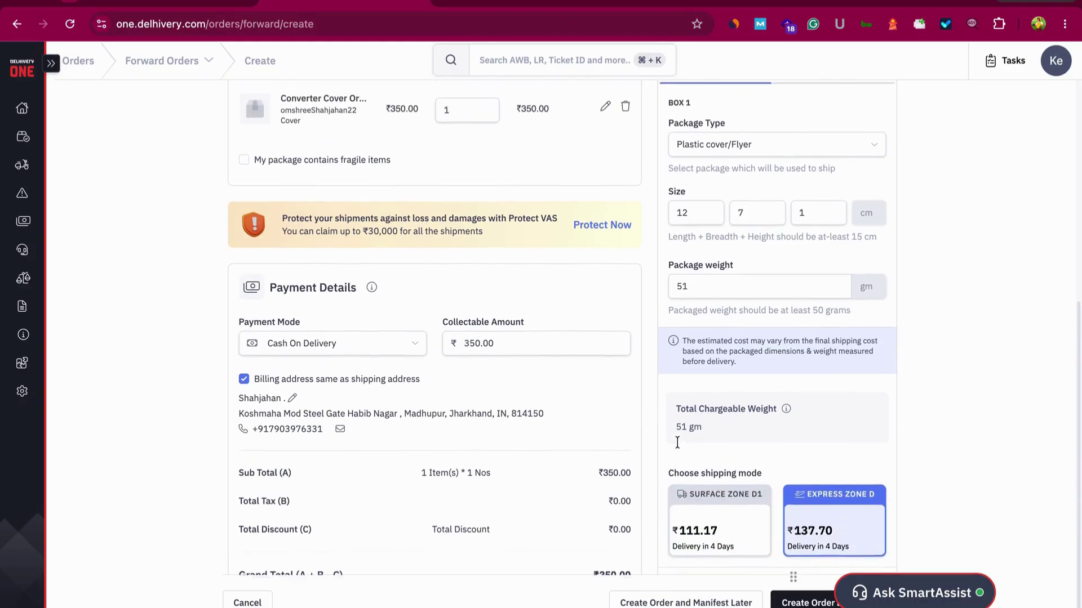
scroll(678, 448, down, 4)
scroll(679, 448, down, 2)
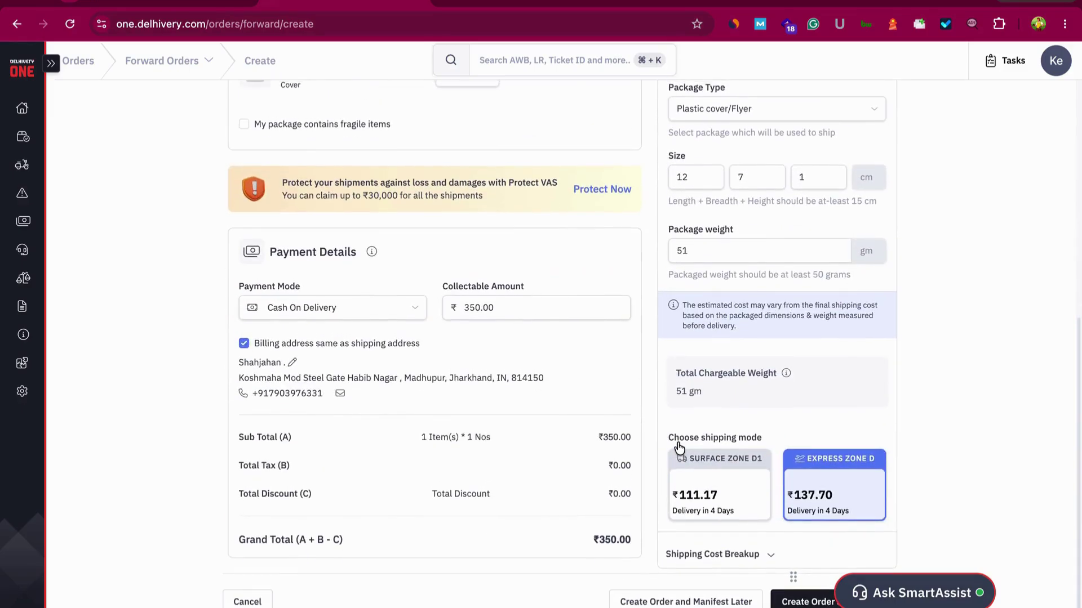
Set the payment mode to Cash On Delivery after briefly trying Pre-Paid
click(370, 309)
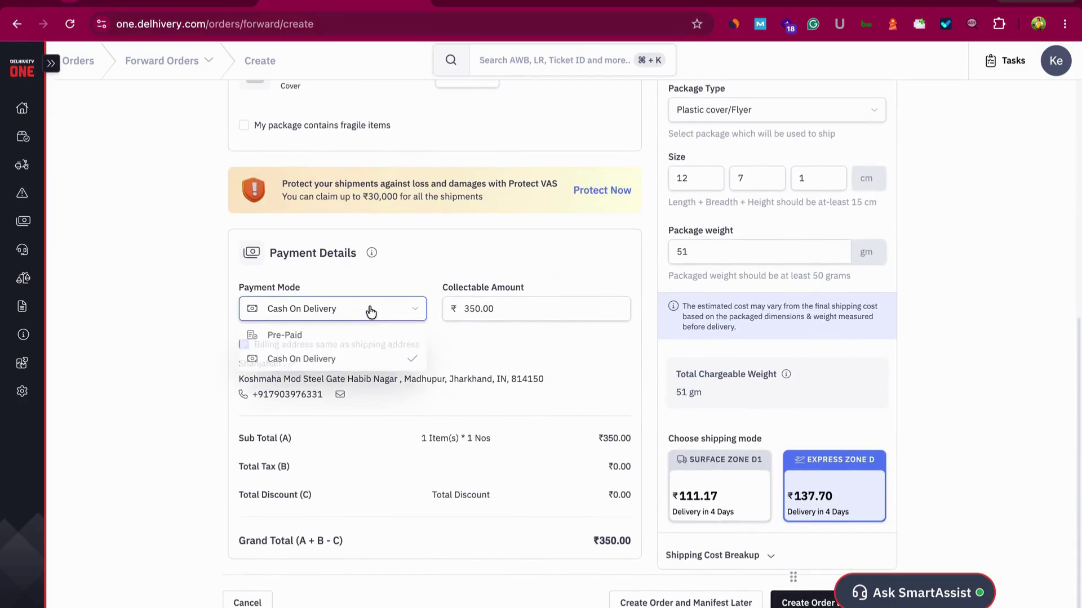
click(338, 333)
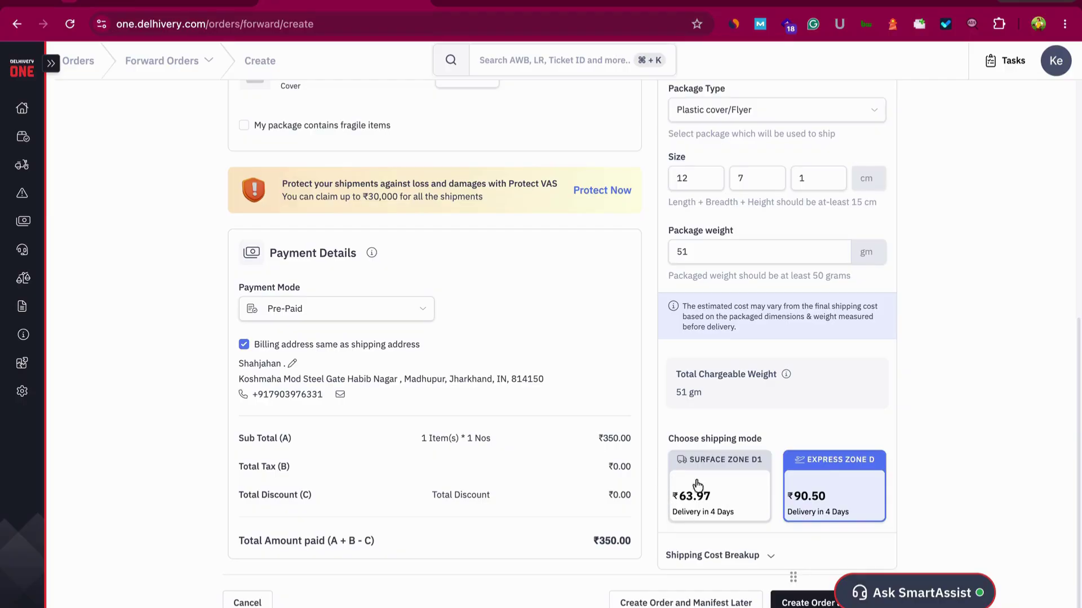
click(374, 316)
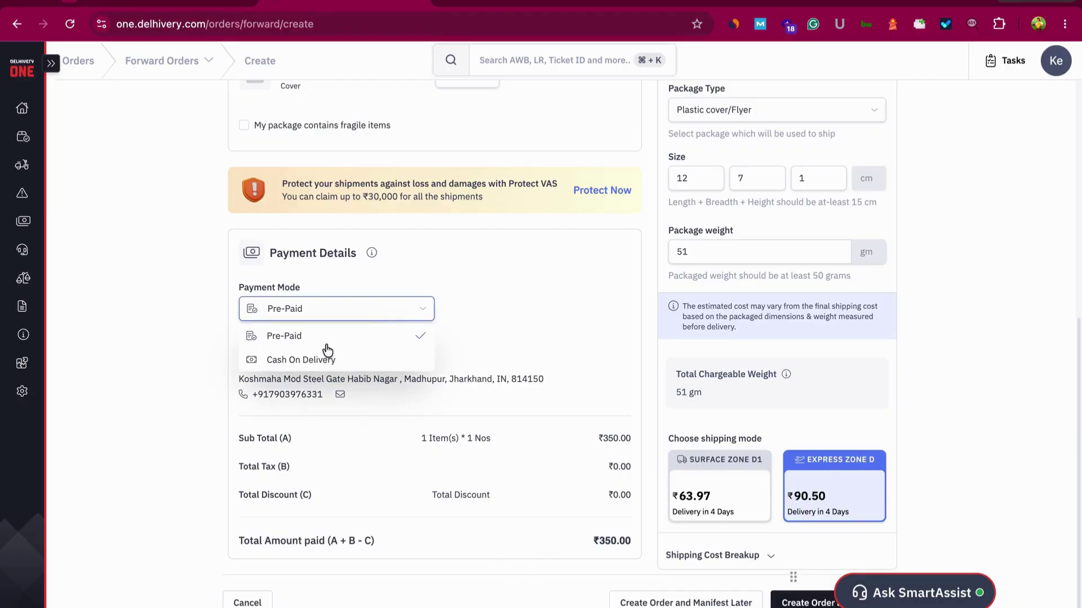
click(326, 361)
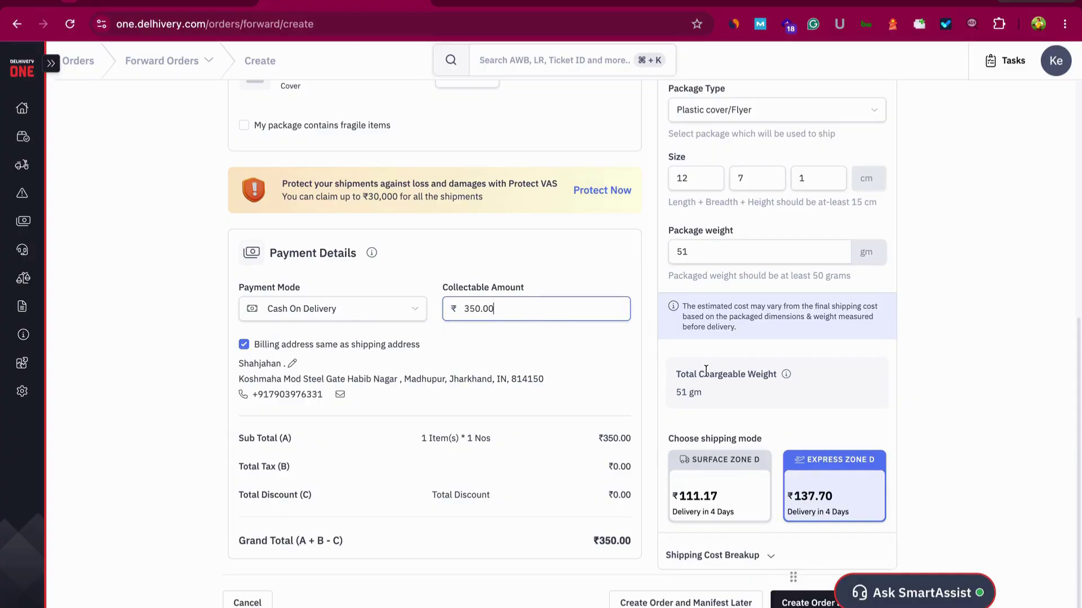
scroll(704, 366, up, 10)
scroll(704, 372, down, 10)
Create the forward order and start a new pickup request for it
click(800, 602)
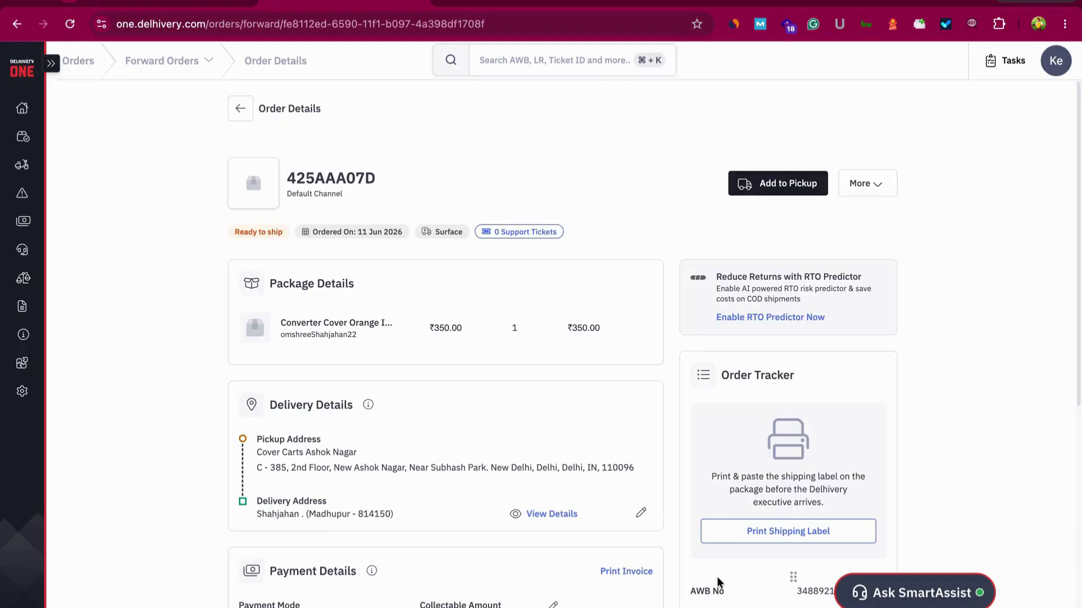
scroll(717, 576, down, 3)
click(758, 184)
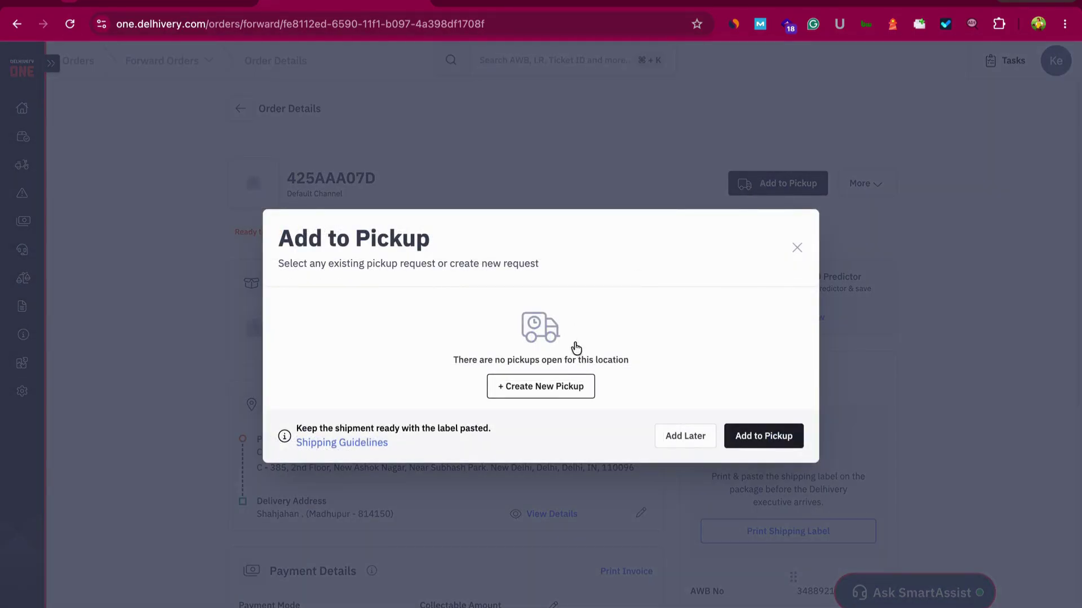
click(553, 387)
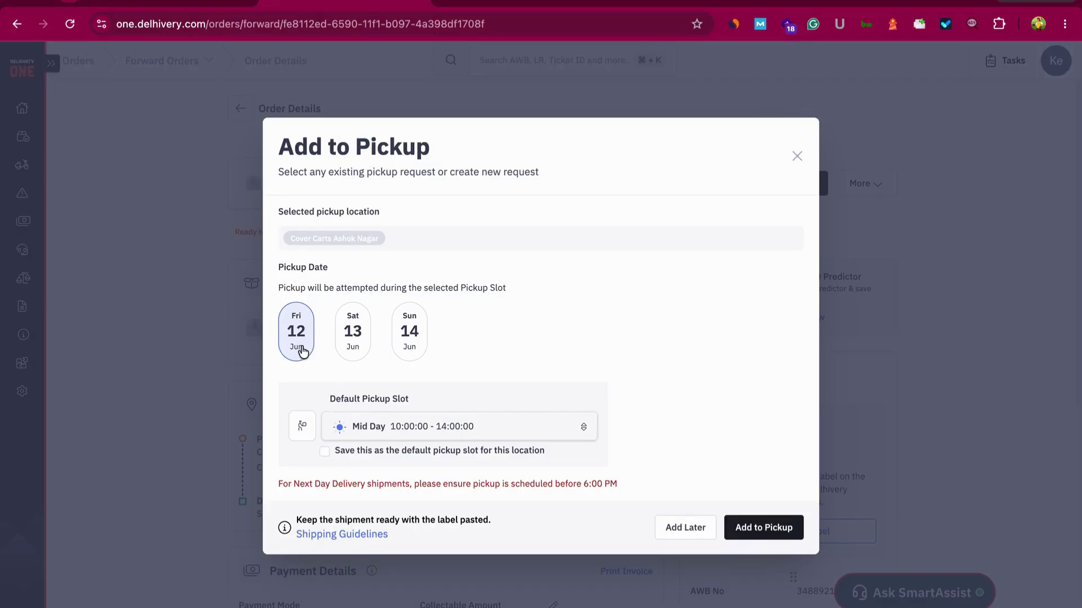
Schedule the pickup for Fri 12 Jun in the Mid Day slot
click(379, 434)
scroll(376, 473, down, 2)
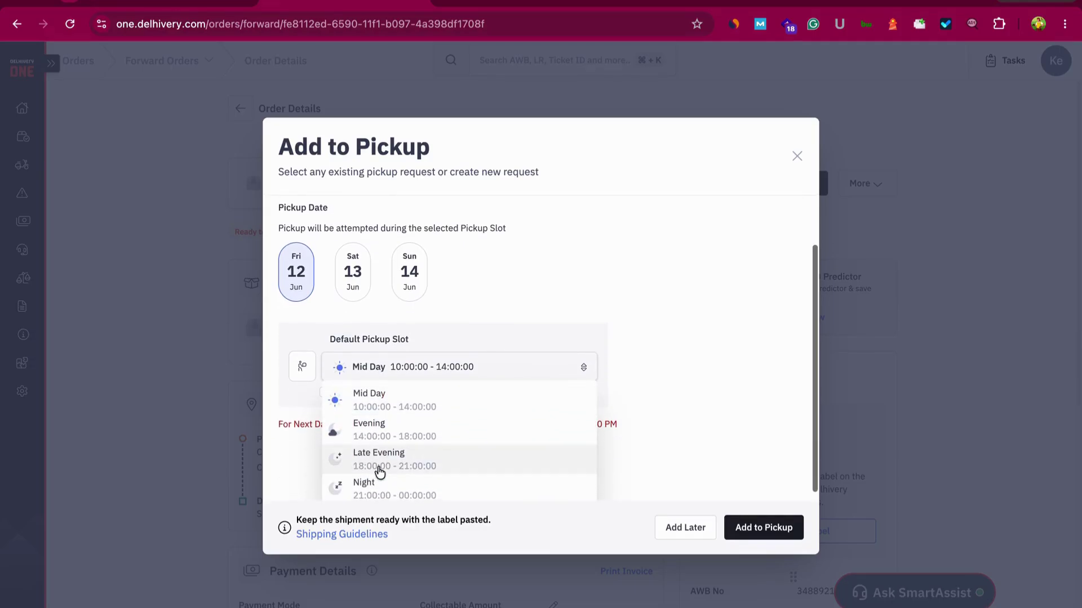
scroll(377, 474, up, 2)
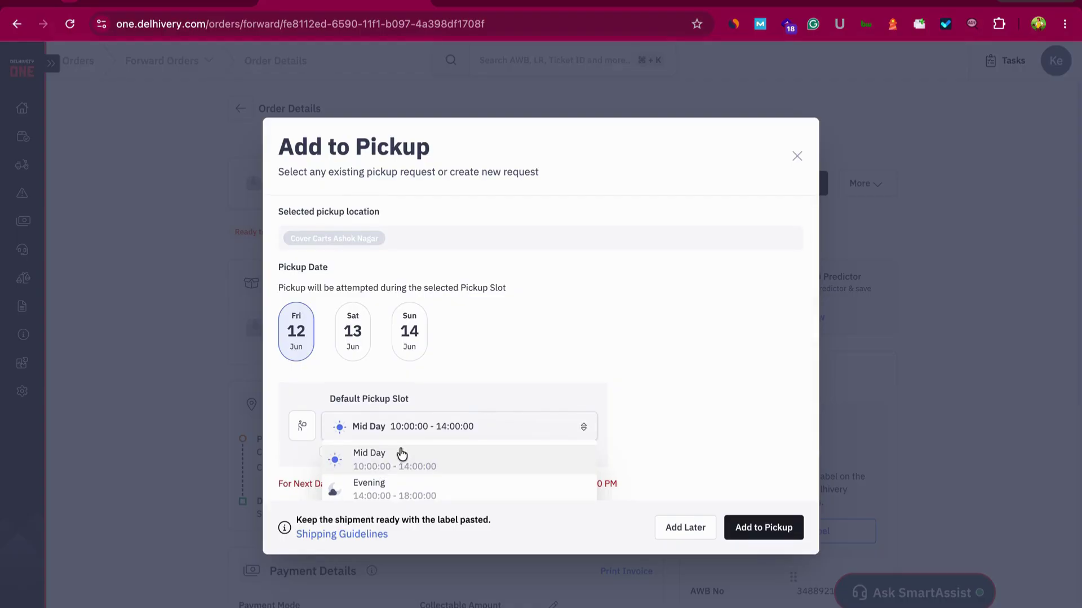
scroll(401, 451, down, 2)
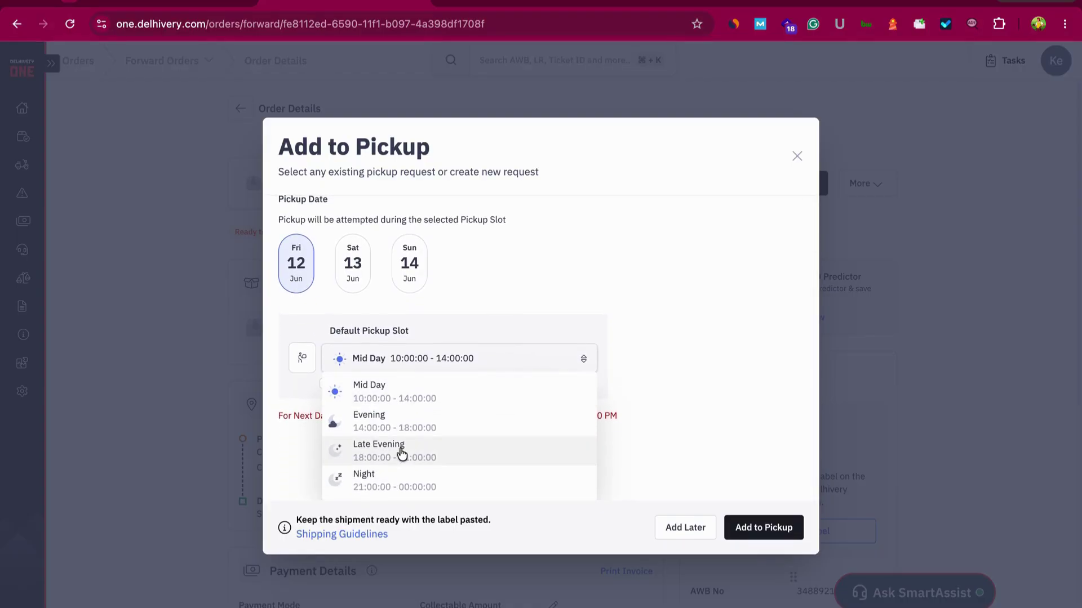
click(437, 369)
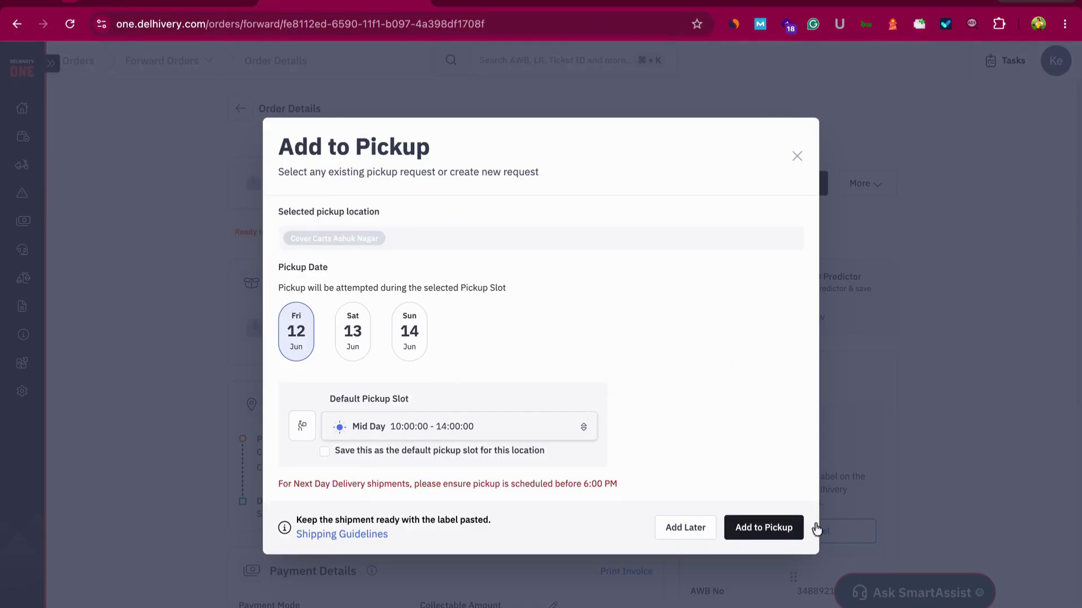
click(770, 530)
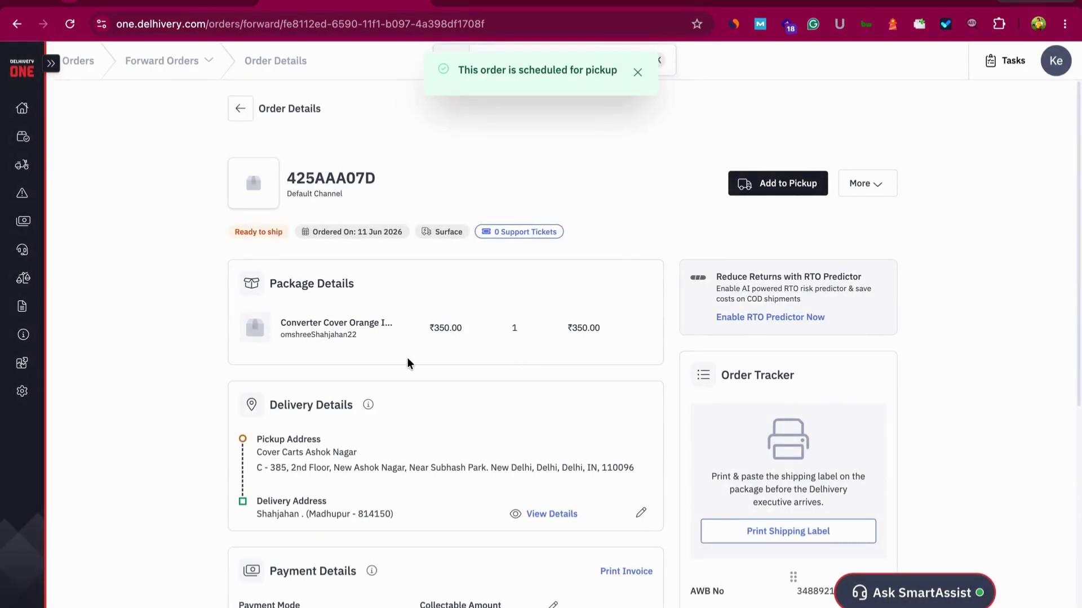
Reload the order page and bring up its shipping label for printing
click(70, 25)
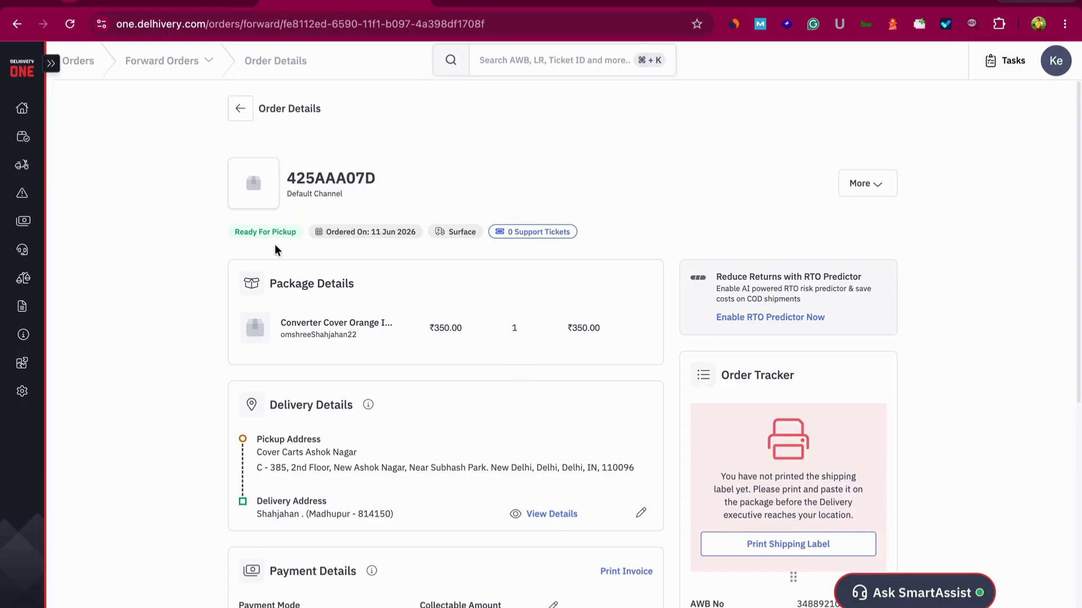
scroll(304, 241, down, 5)
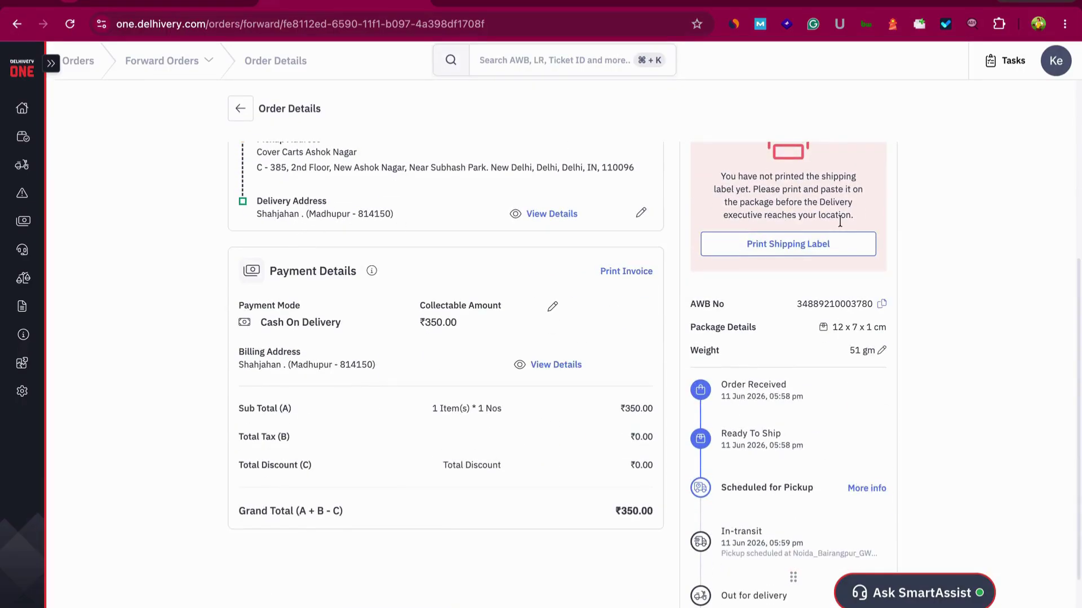
click(805, 246)
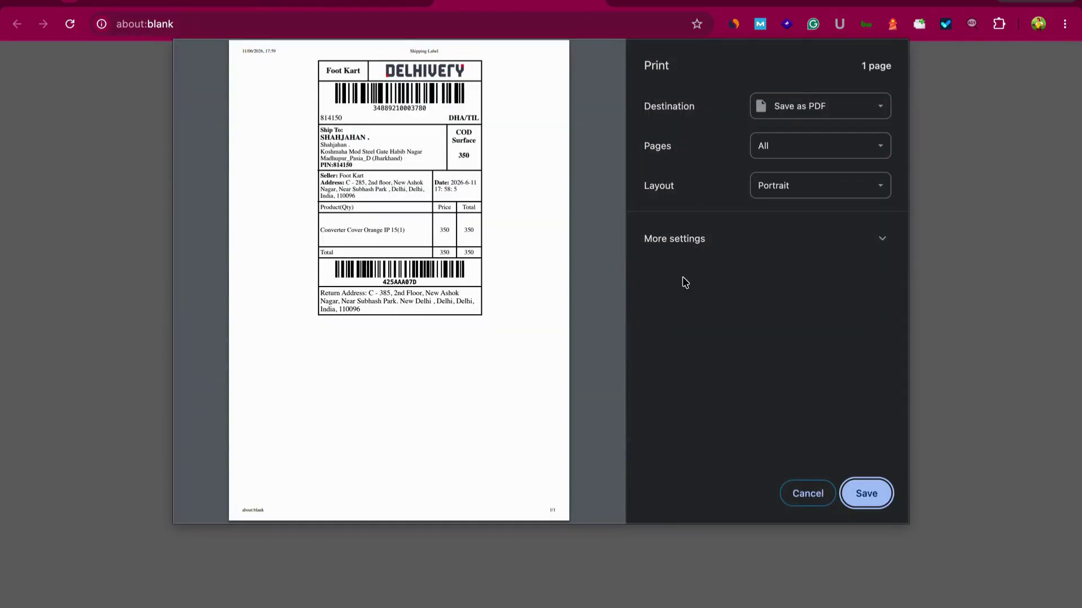
Save the label PDF to Downloads, with the customer's name before 'Shipping Label' in the file name
click(860, 492)
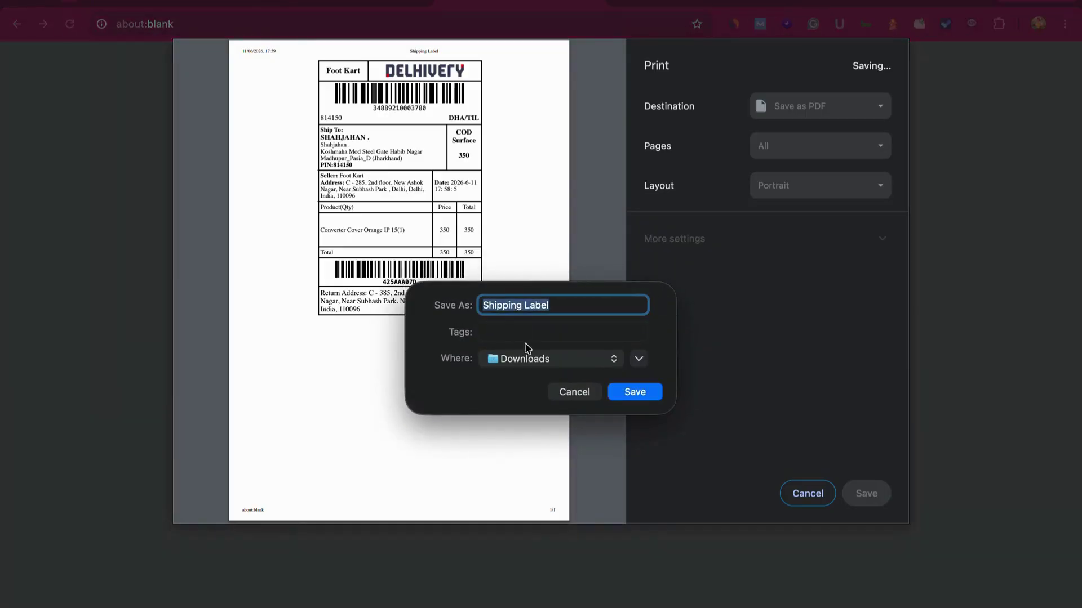
key(Left)
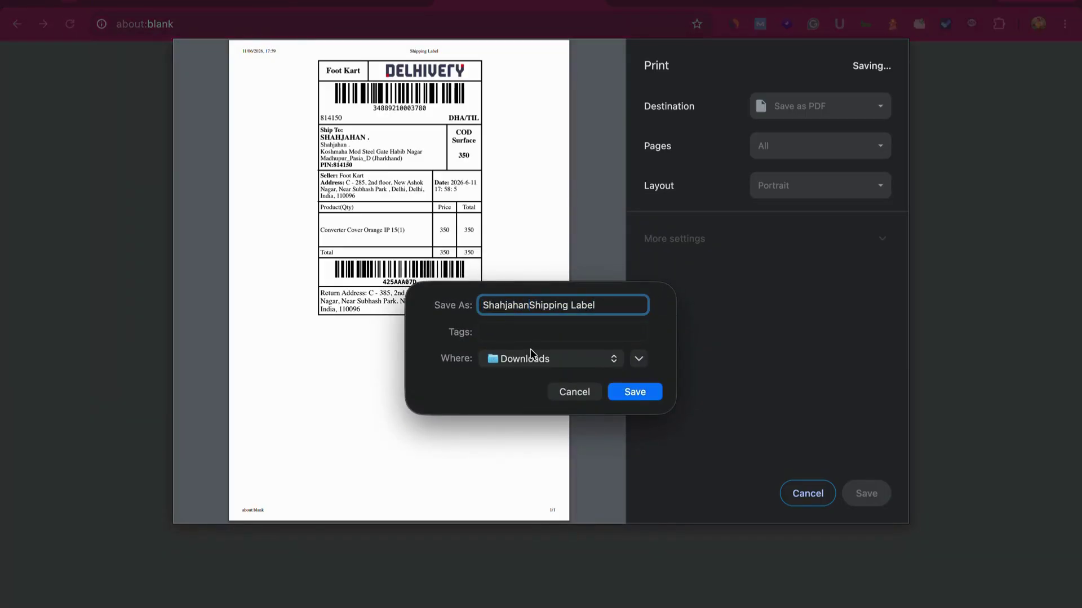
click(644, 396)
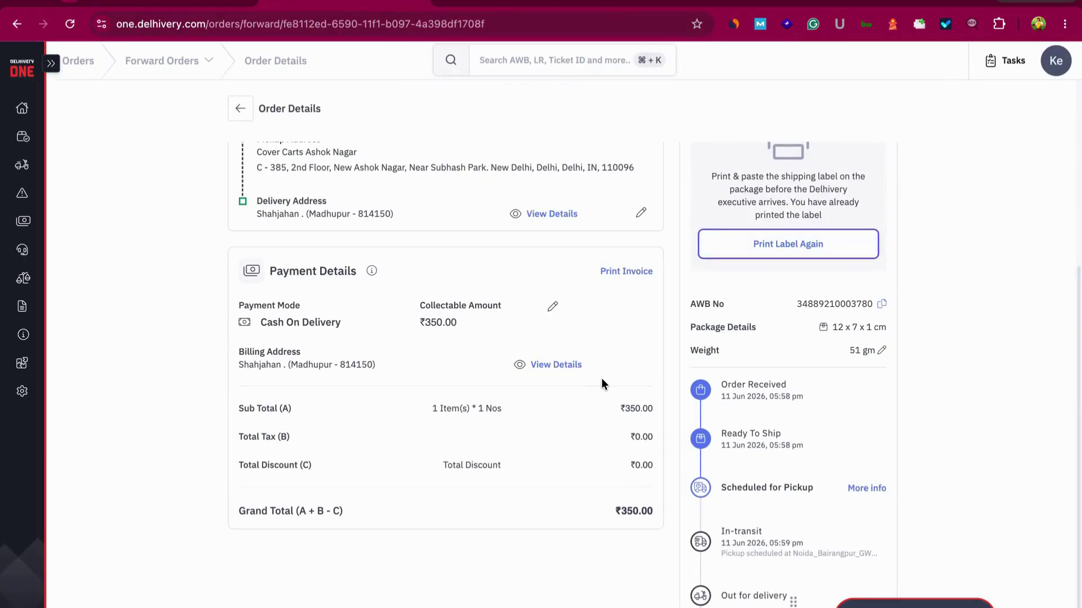
Copy the AWB number from the Order Tracker and start a new tab with 'one' in the address bar
scroll(600, 377, up, 5)
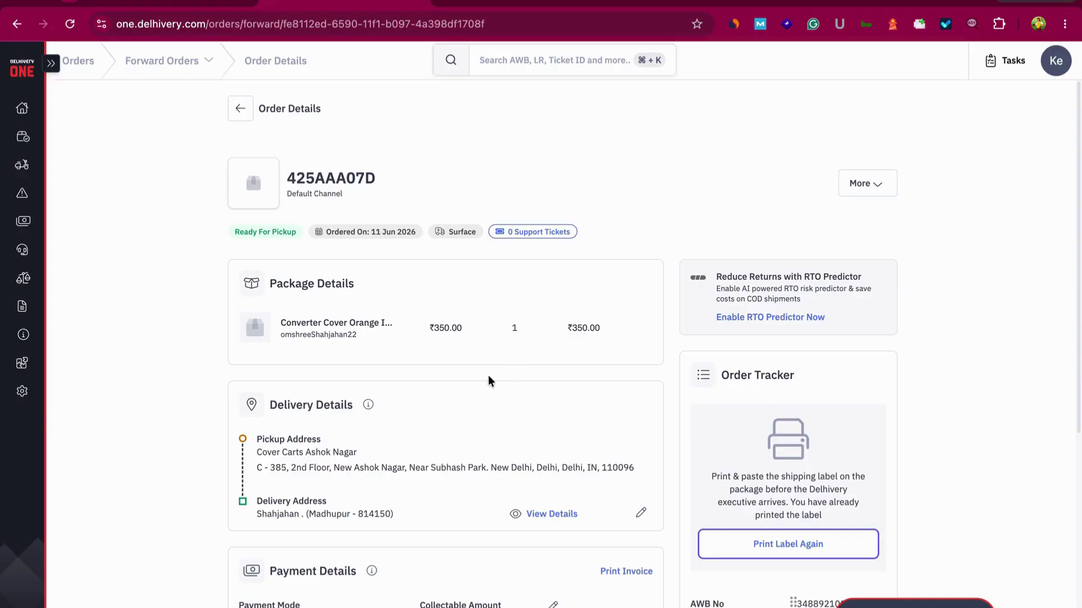
scroll(411, 359, down, 6)
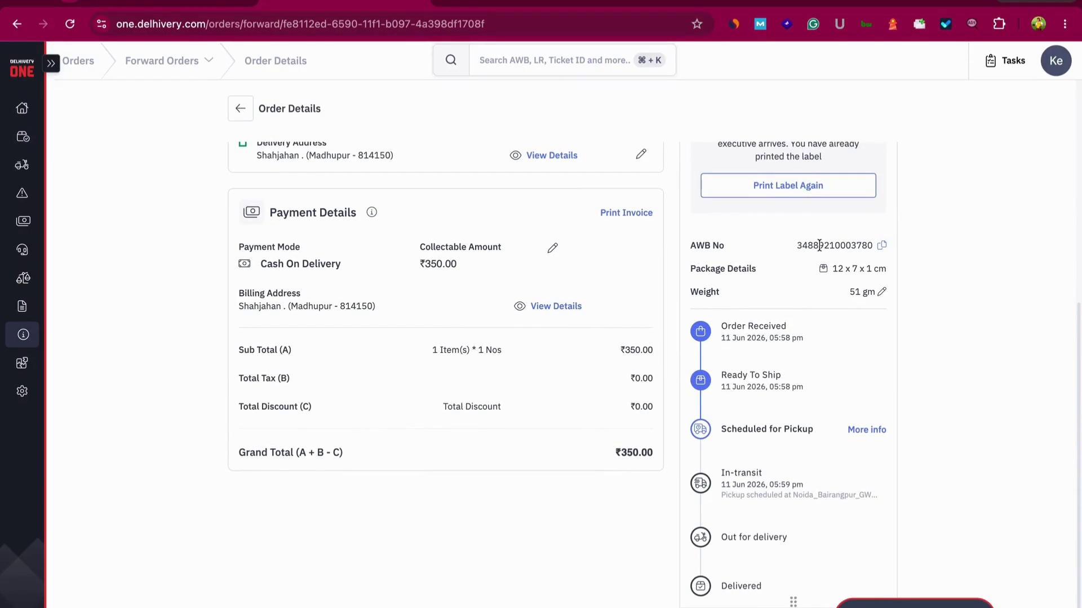
double_click(850, 245)
key(ctrl+c)
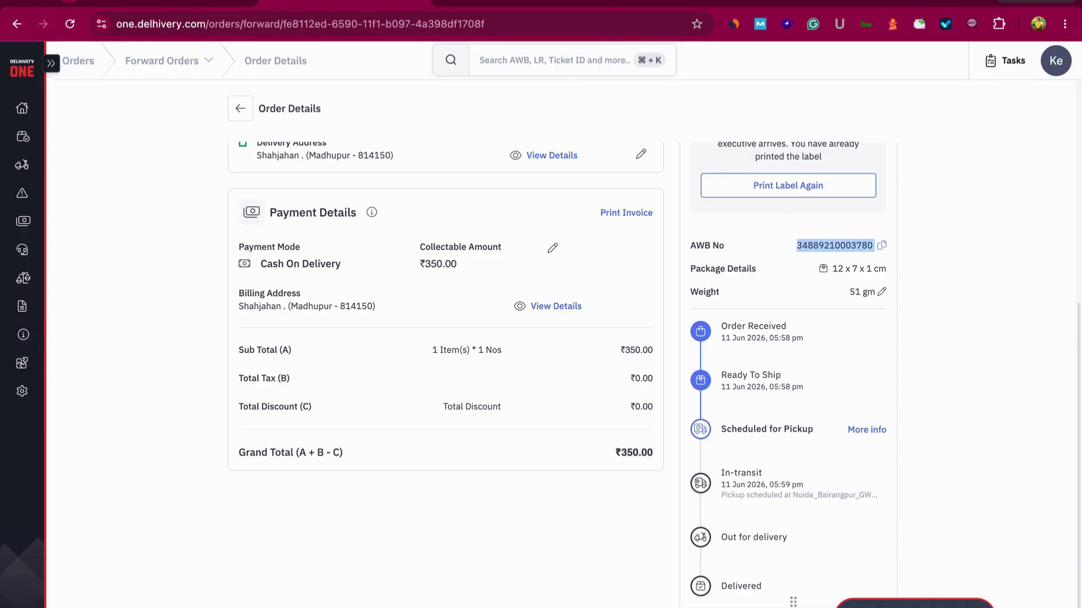
key(super+t)
text(one.delhivery.com/home)
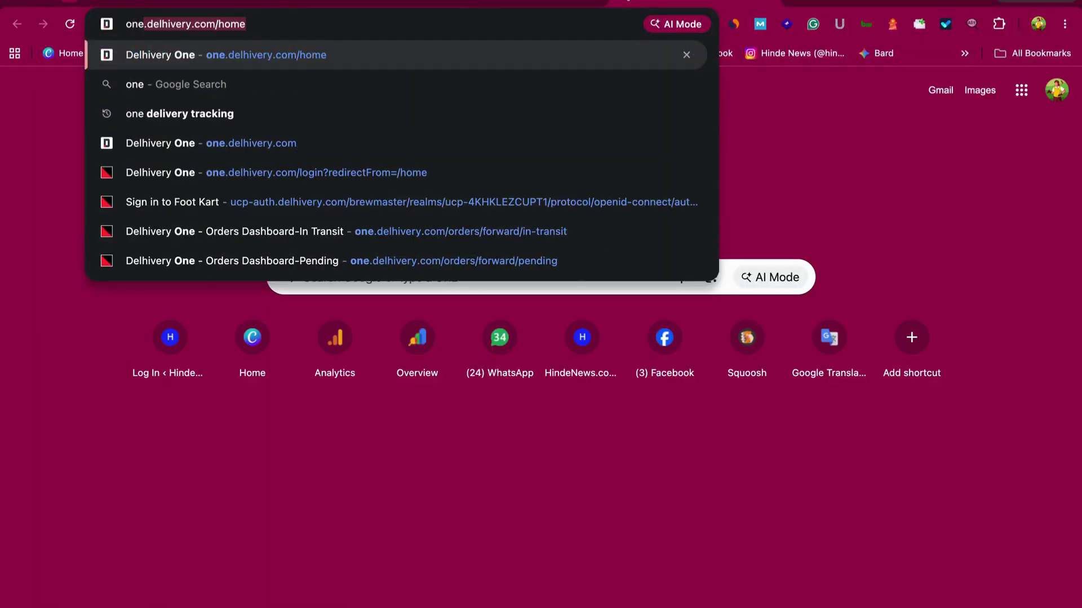
Search 'one delivery tracking' and go to the Delhivery parcel tracking page
key(Down)
key(Down)
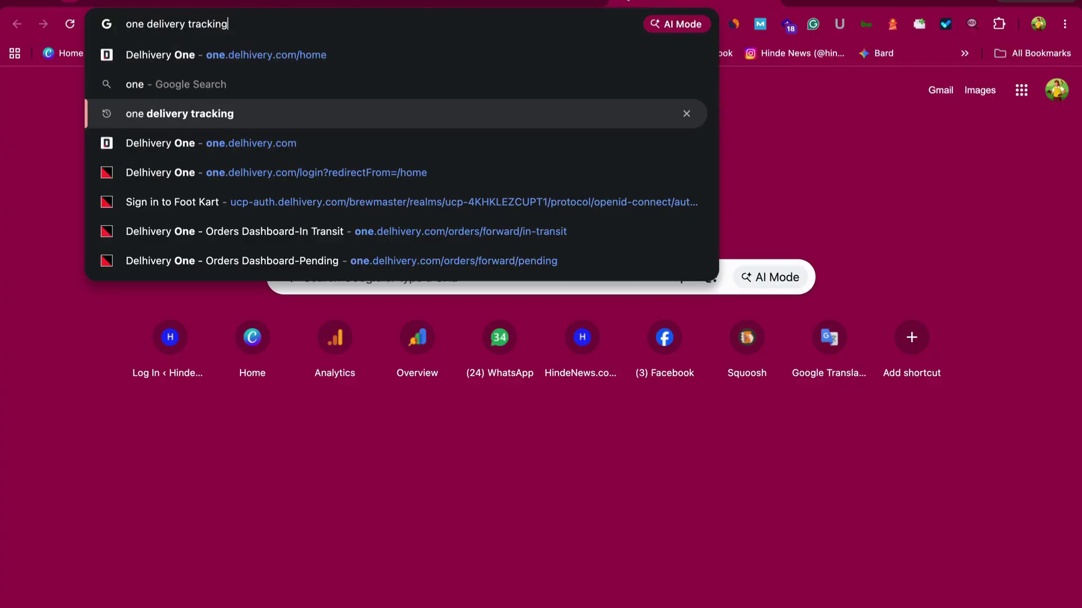
key(Return)
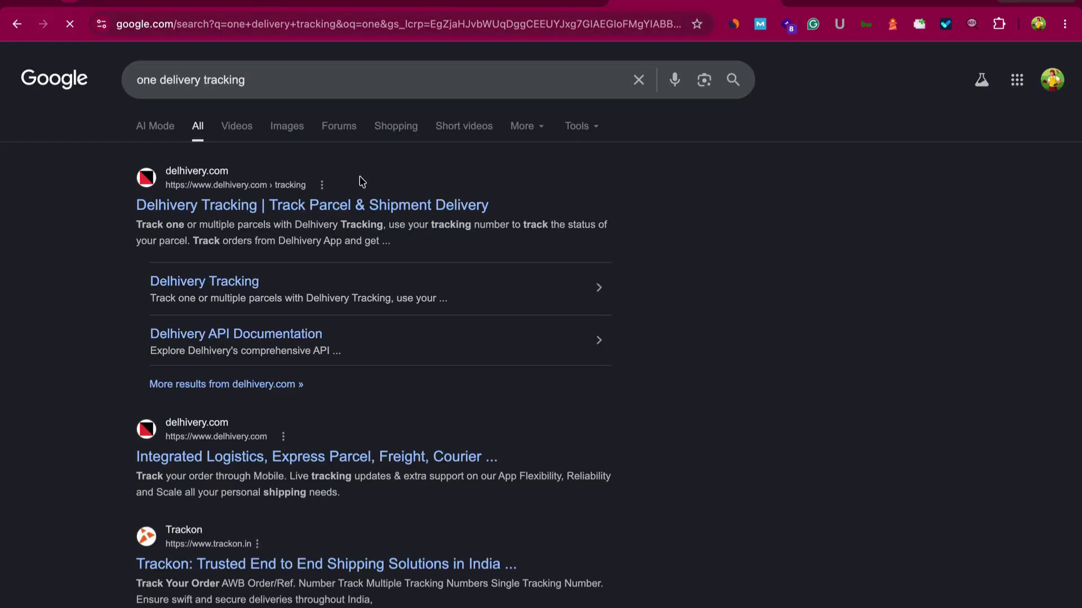
click(330, 208)
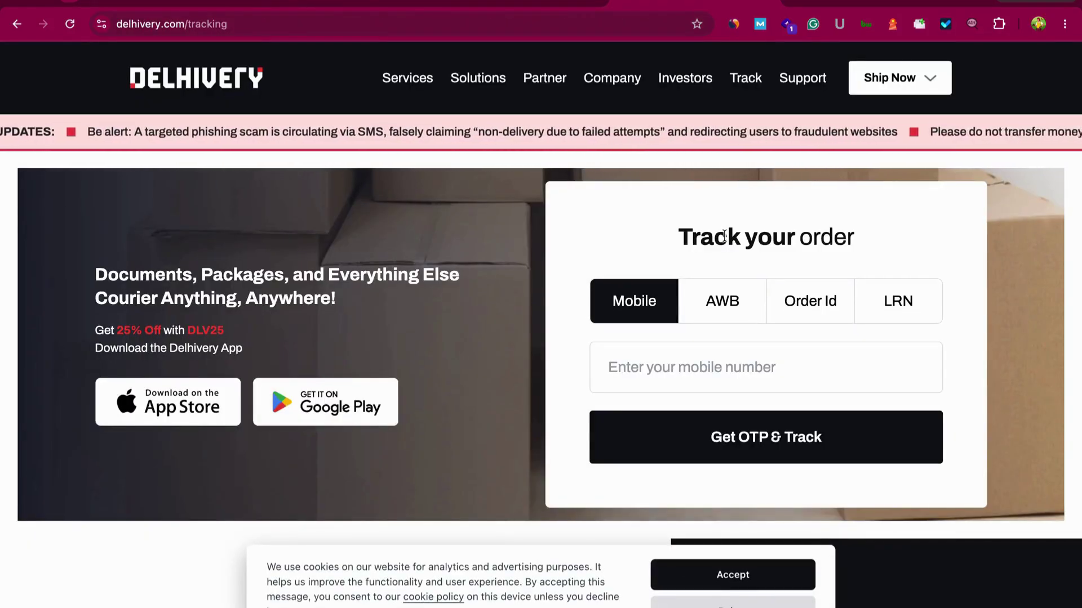
Track the shipment by its pasted AWB number, then return to the Delhivery One order tab
click(725, 300)
click(688, 364)
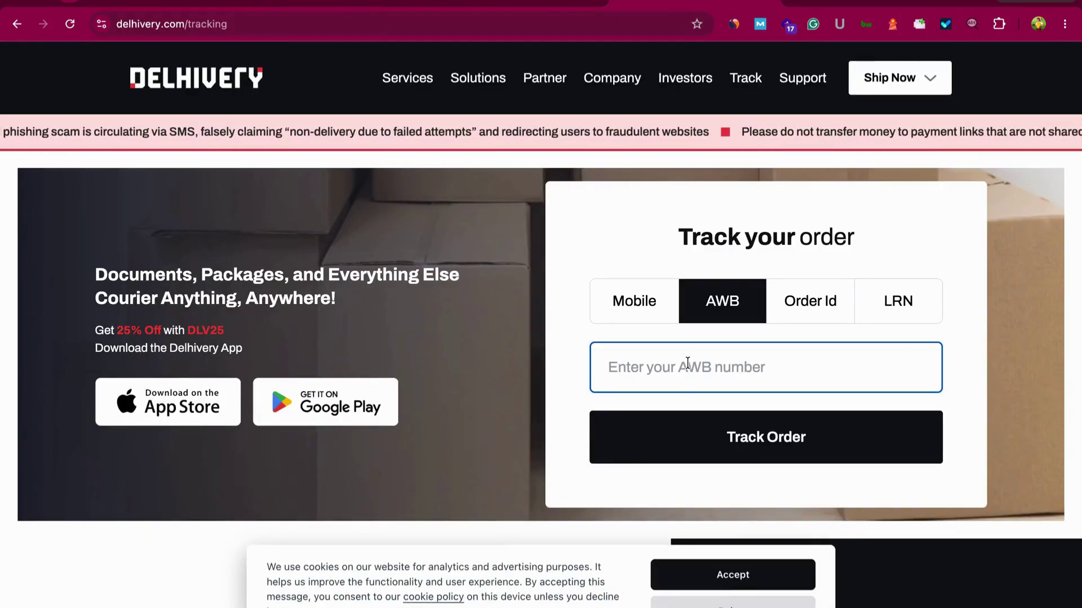
key(ctrl+v)
click(685, 451)
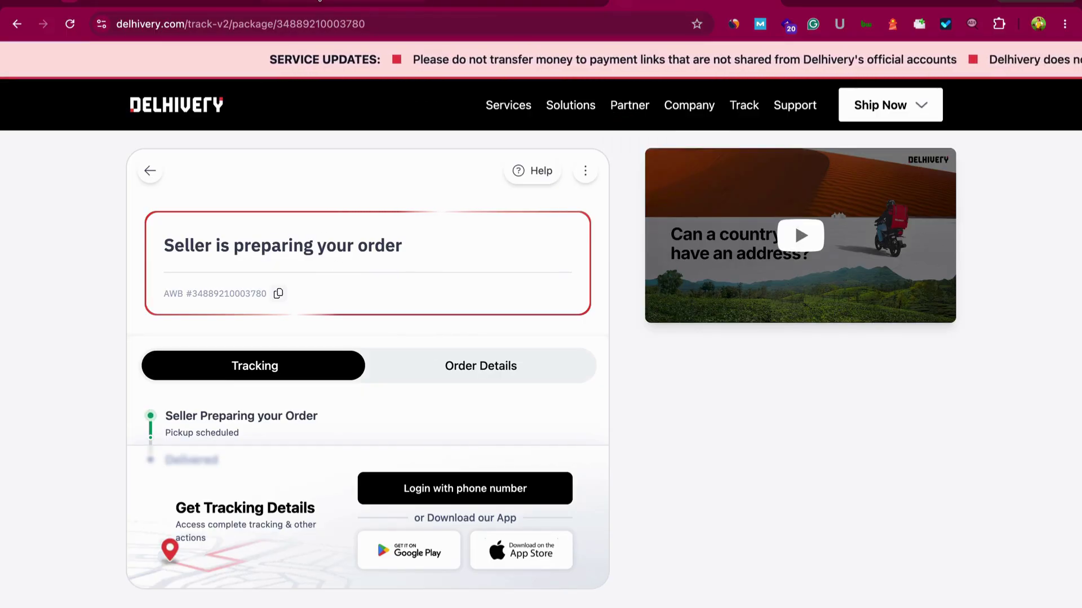
click(319, 0)
scroll(541, 376, up, 6)
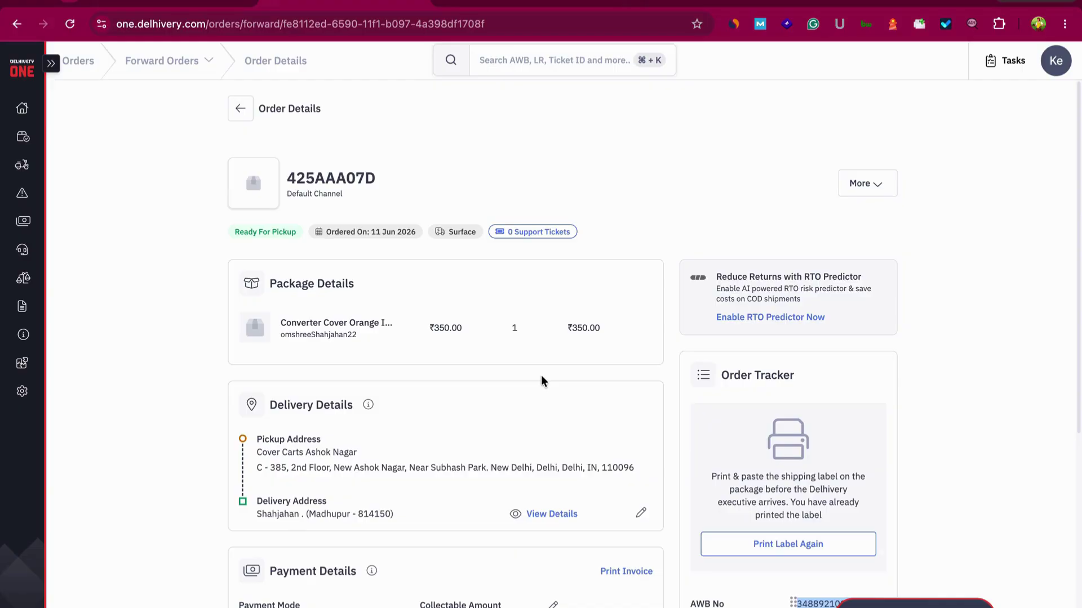
scroll(542, 376, down, 1)
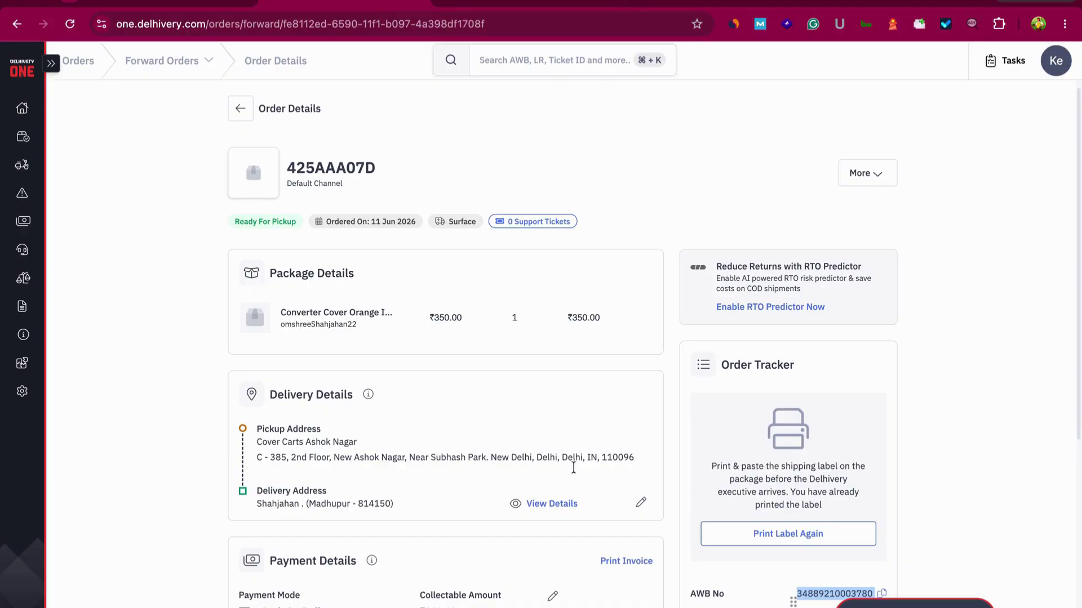
scroll(582, 492, down, 6)
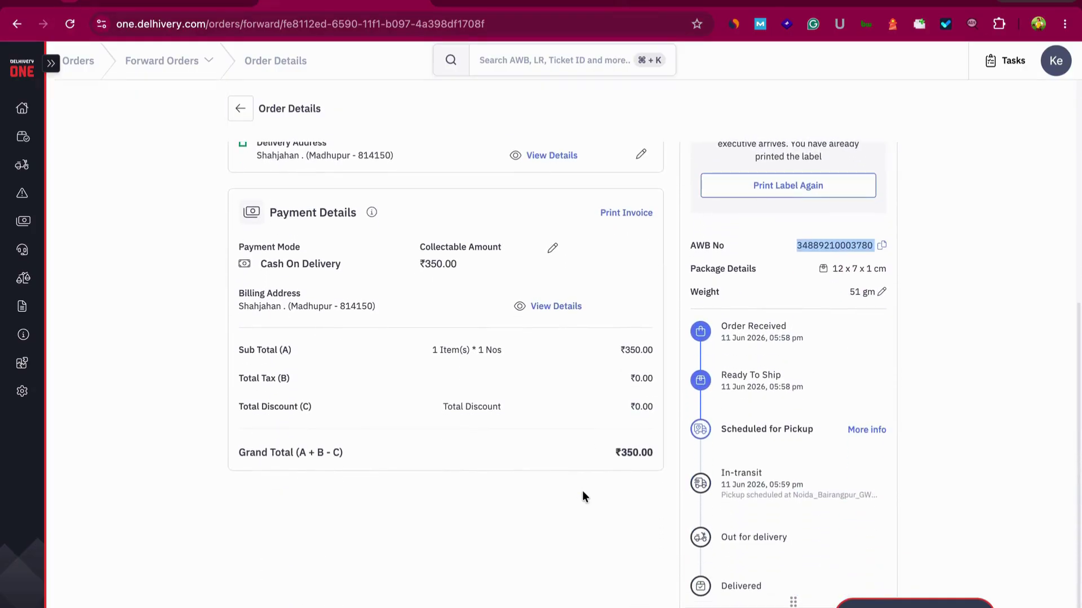